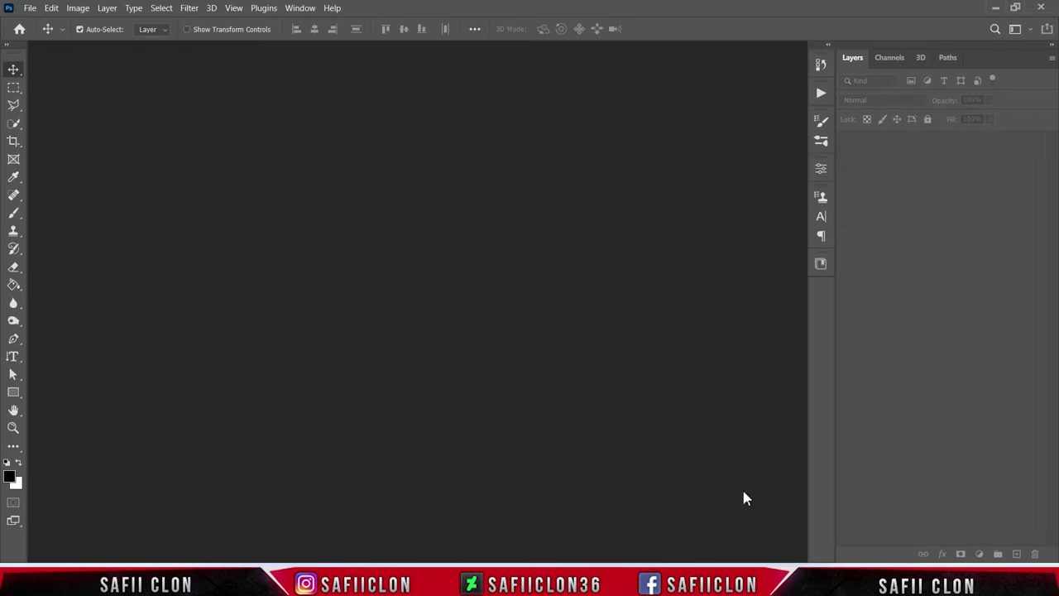
Step: Open the book-on-burlap photo
left_click(27, 11)
left_click(53, 37)
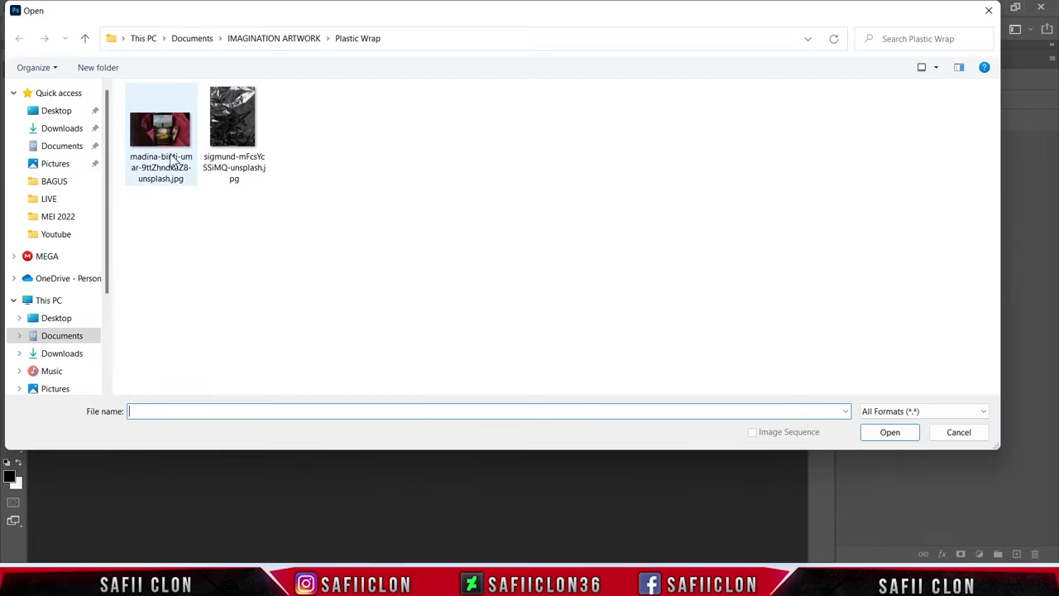
left_click(174, 149)
left_click(877, 434)
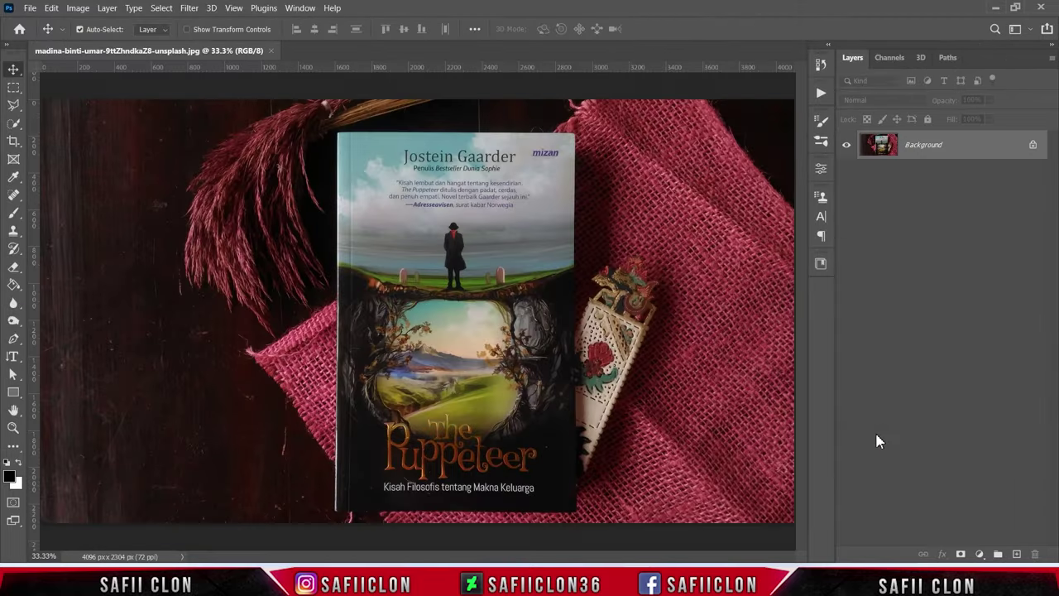
Step: Unlock the background layer, duplicate it, and name the copy BOOK
left_click(1032, 147)
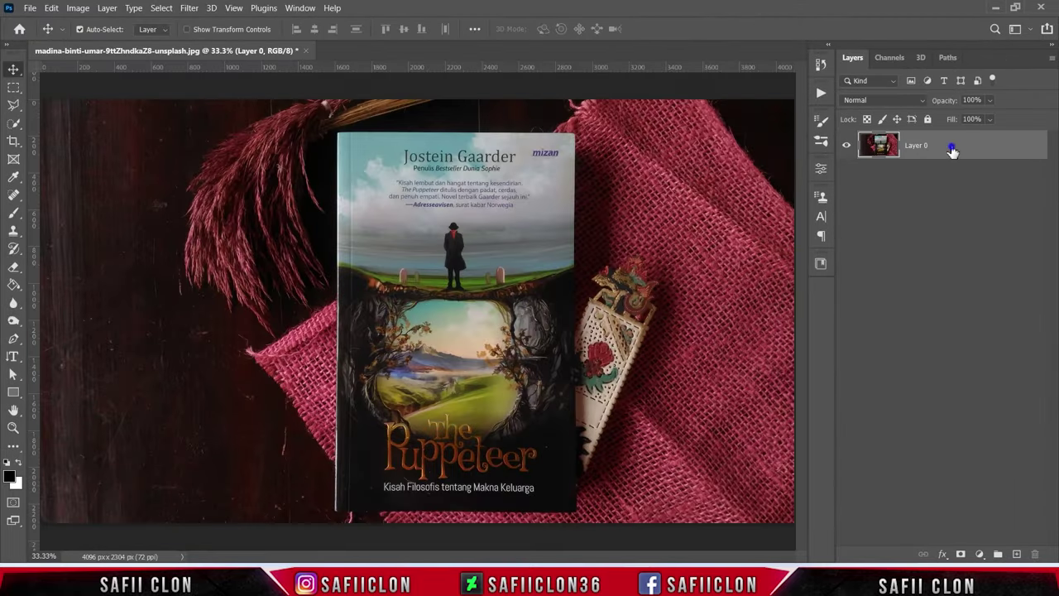
right_click(951, 150)
left_click(832, 64)
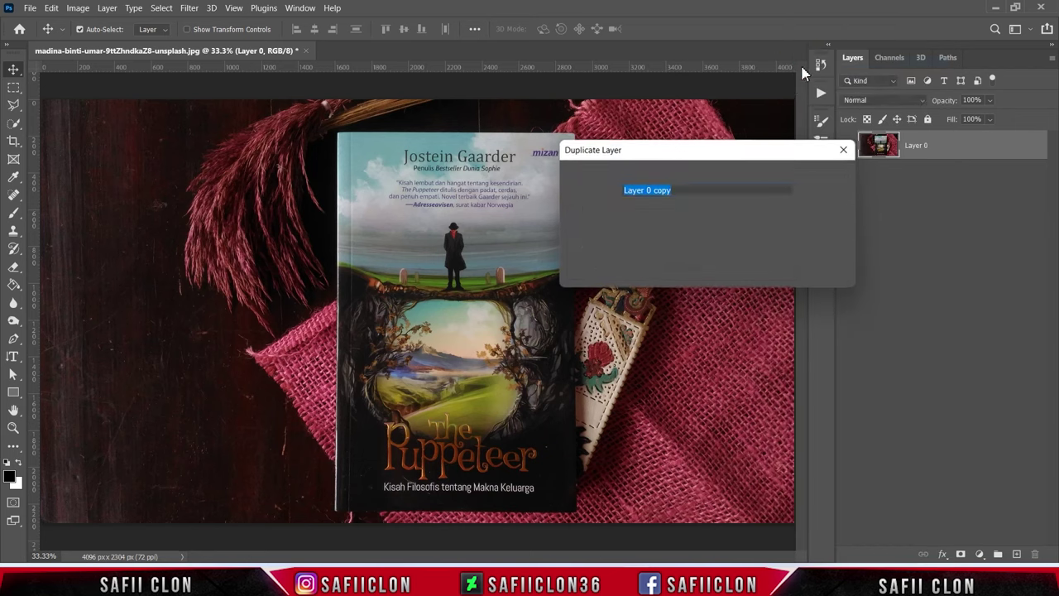
left_click(827, 176)
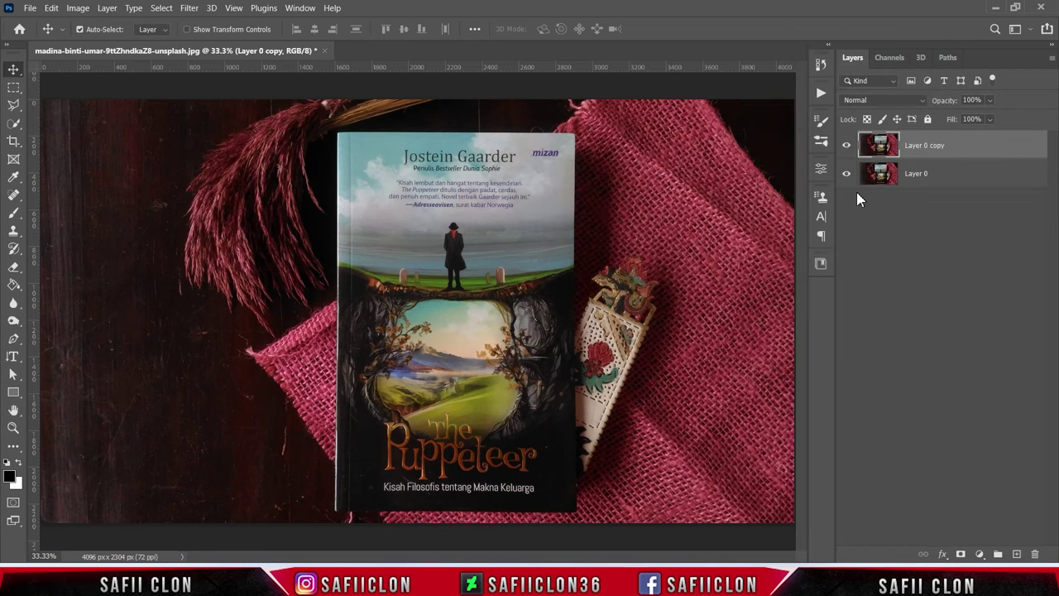
double_click(924, 145)
type("BOOK")
left_click(986, 145)
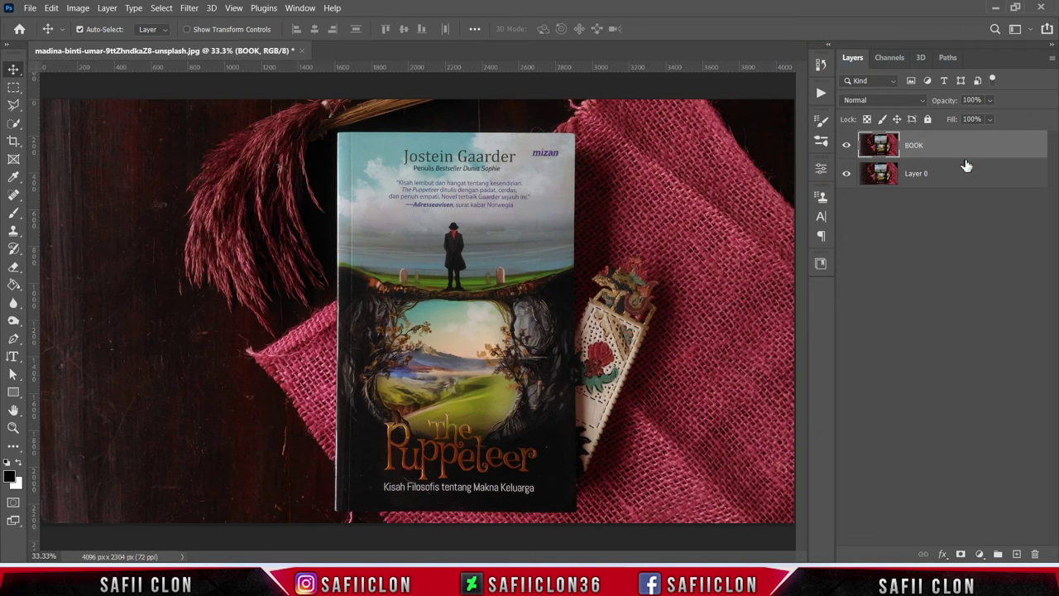
Step: Rename the original layer BACKGROUND and make BOOK the active layer
left_click(911, 174)
double_click(915, 174)
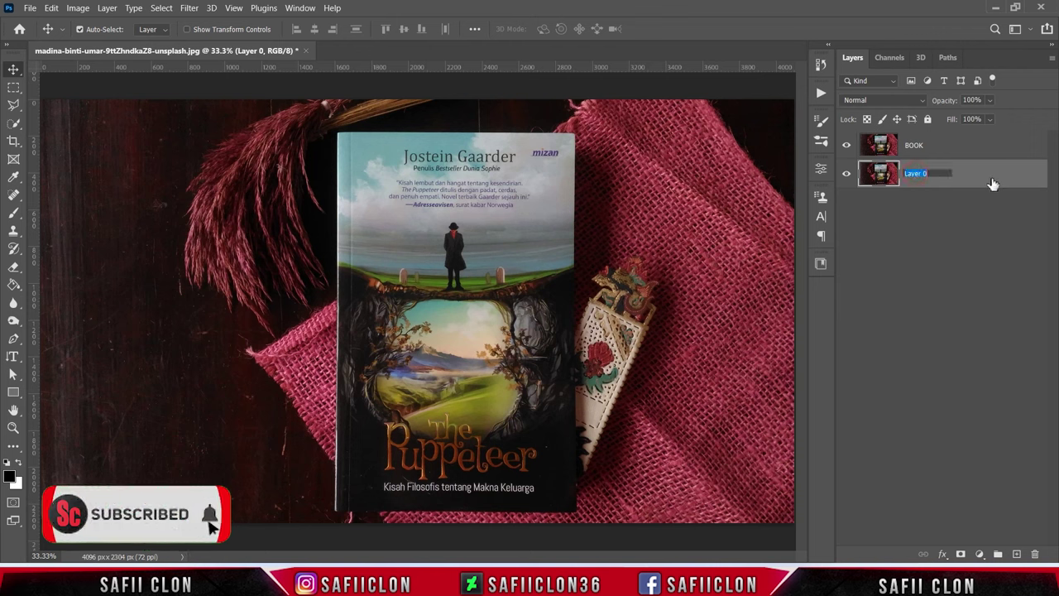
type("BACKGROUND")
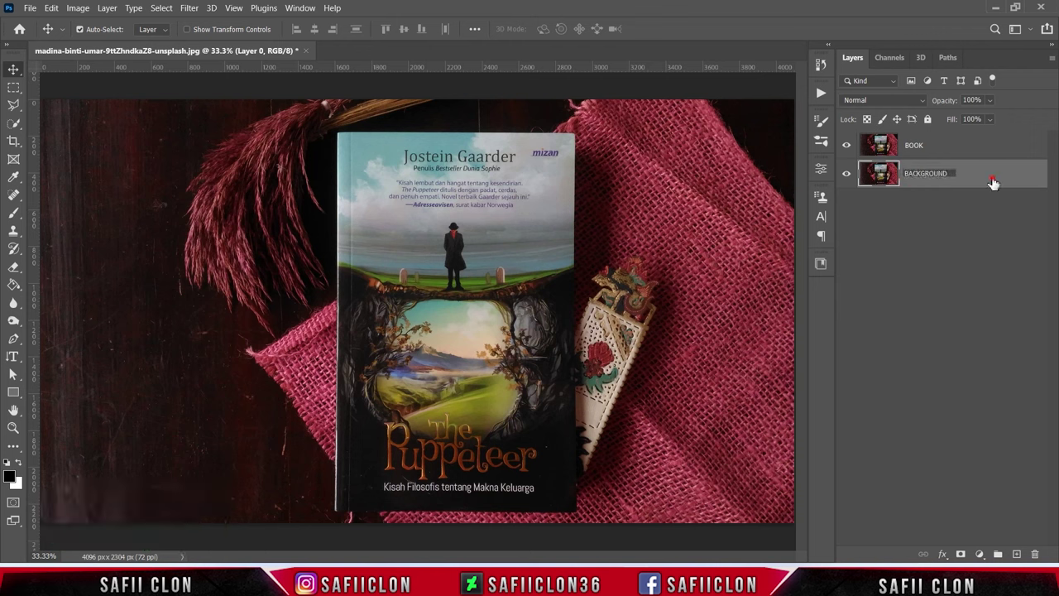
left_click(993, 182)
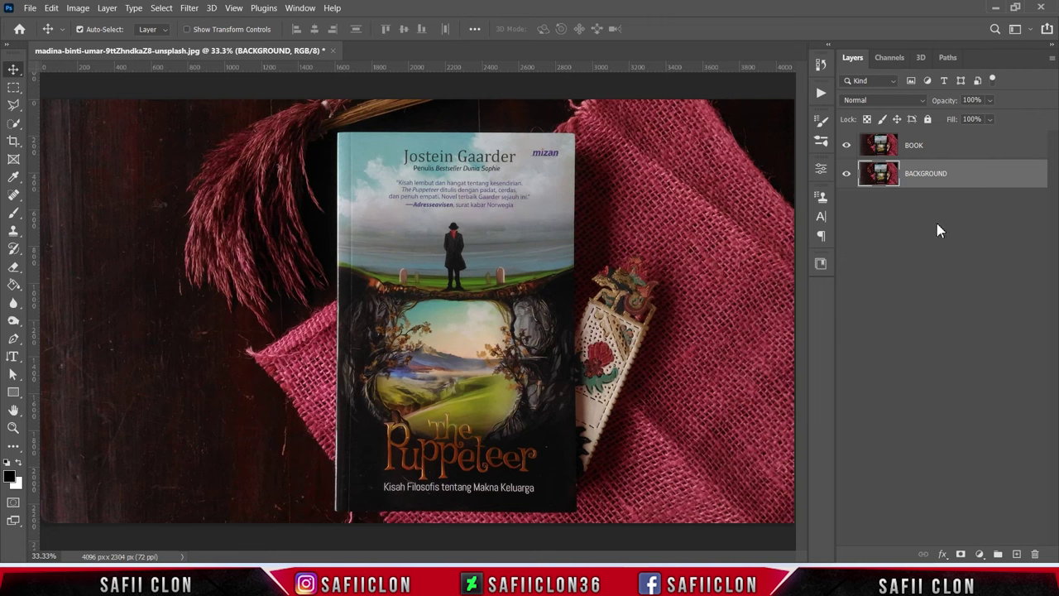
left_click(951, 155)
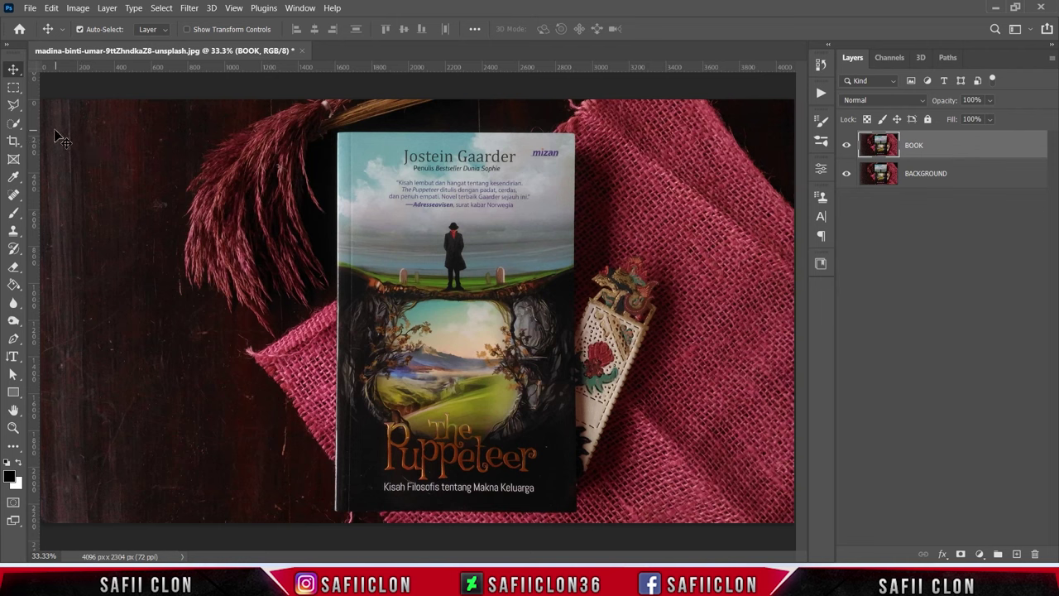
left_click(13, 127)
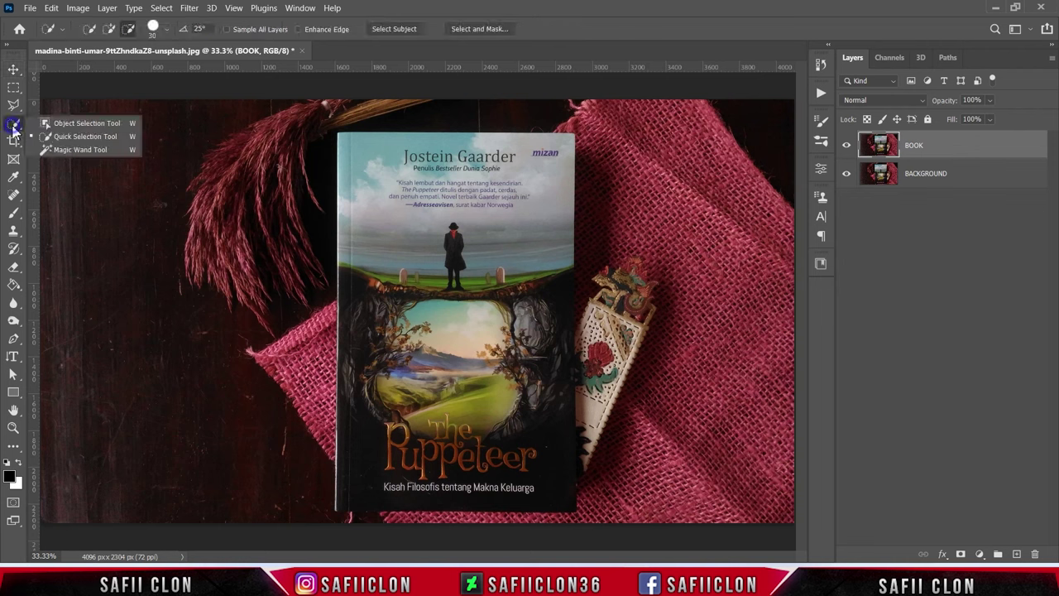
Step: Select the book cover with the Quick Selection Tool using a smaller brush
left_click(79, 139)
left_click(107, 31)
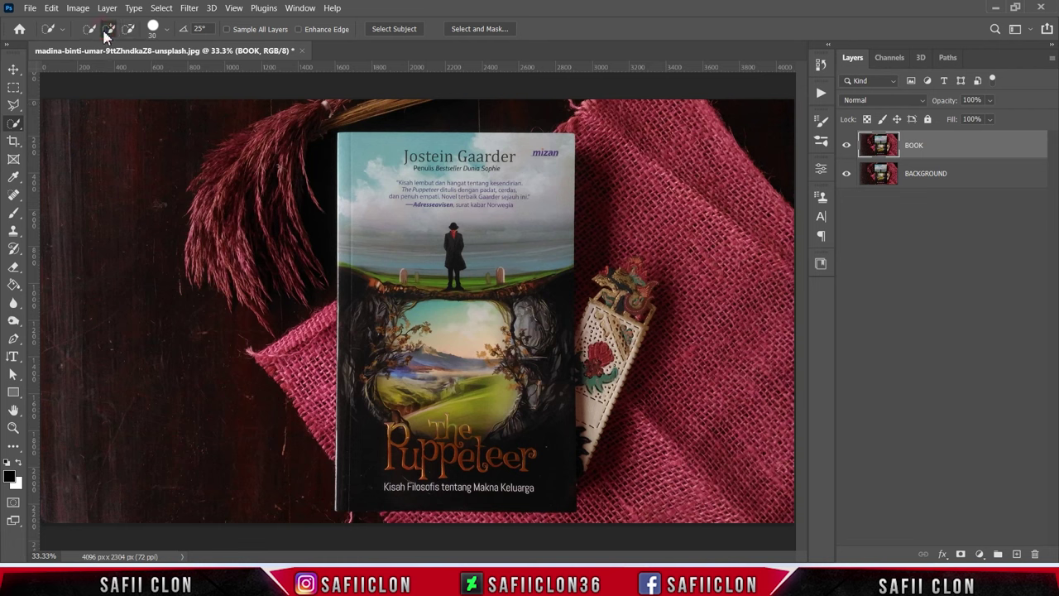
left_click(167, 31)
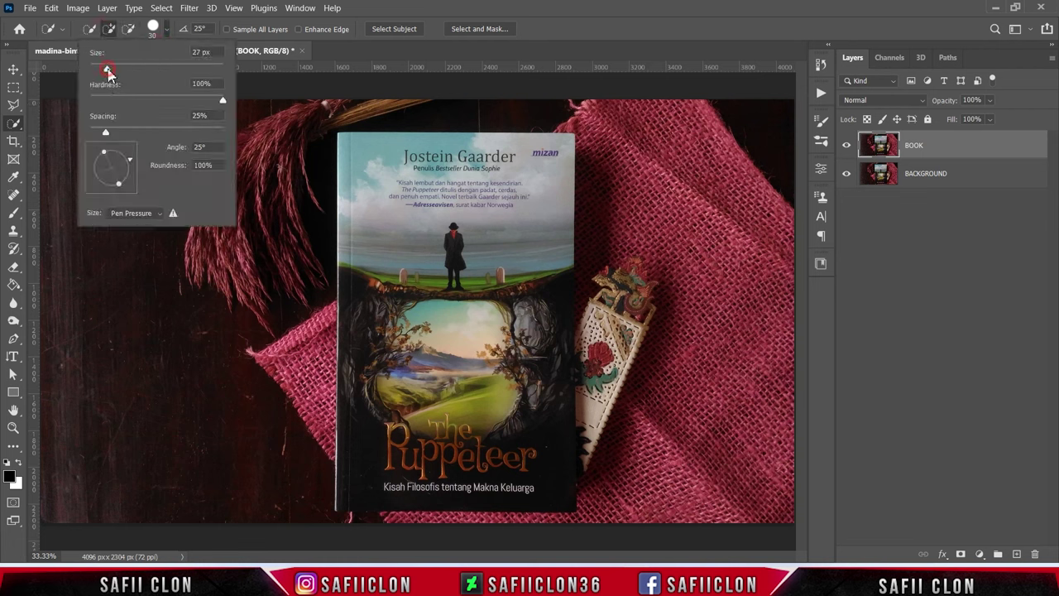
left_click(167, 31)
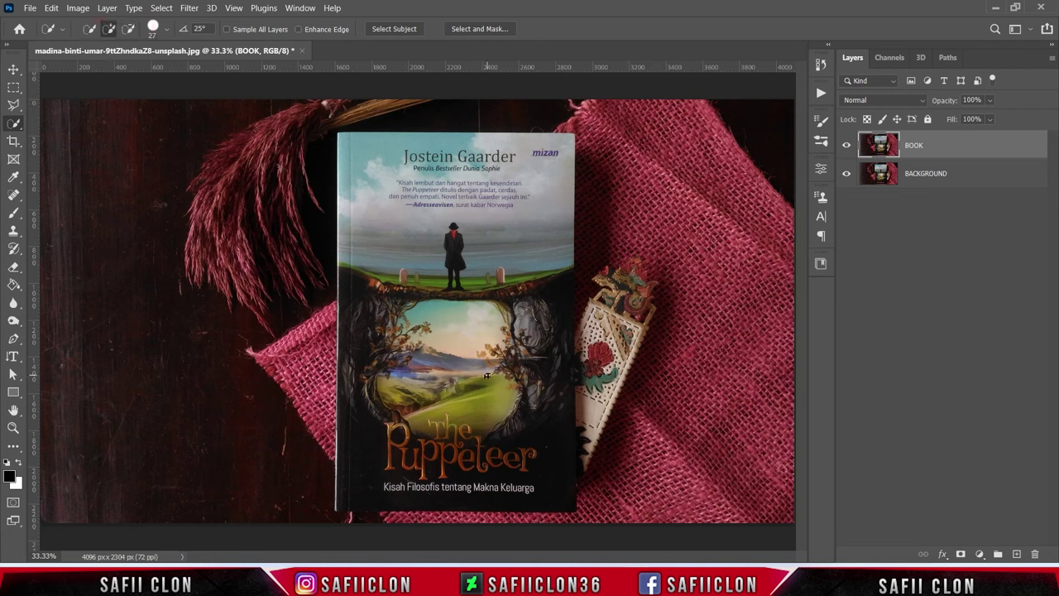
left_click_drag(376, 412, 519, 438)
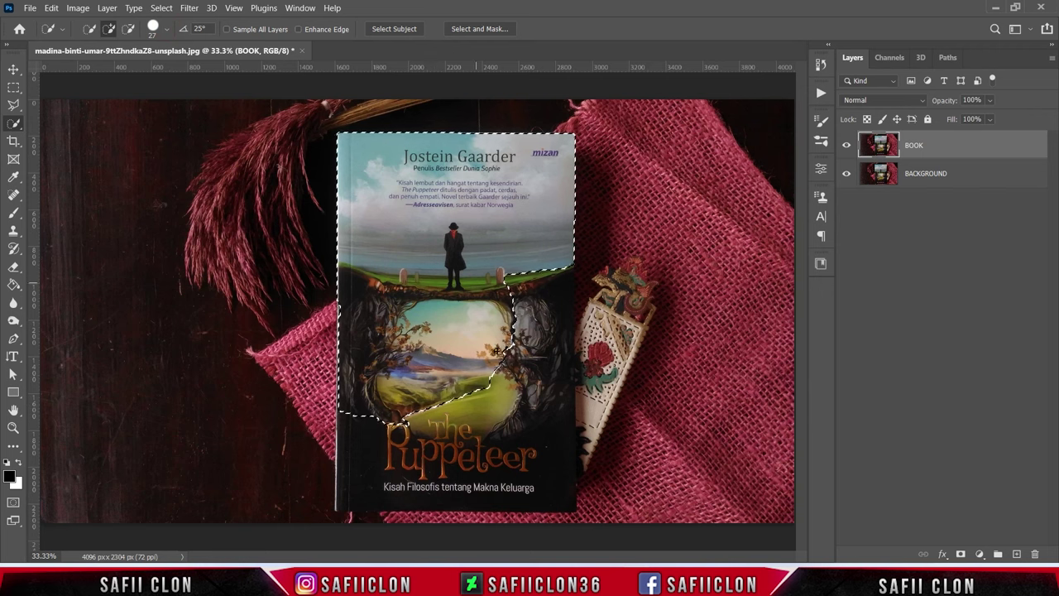
left_click_drag(519, 438, 339, 477)
key("ctrl+z")
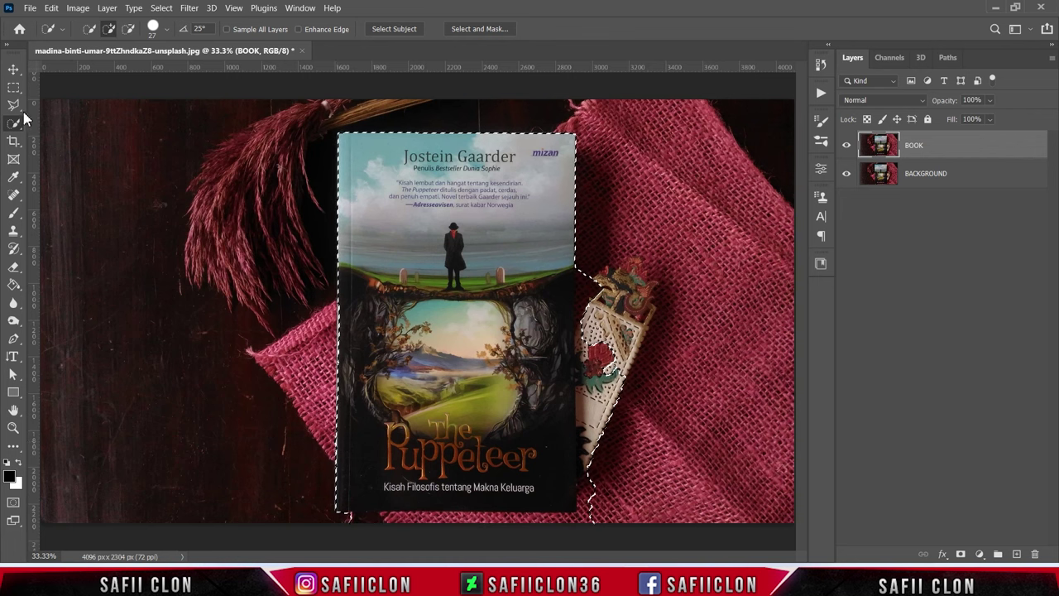
Step: Subtract the burlap strip below the book with the Polygonal Lasso
right_click(13, 105)
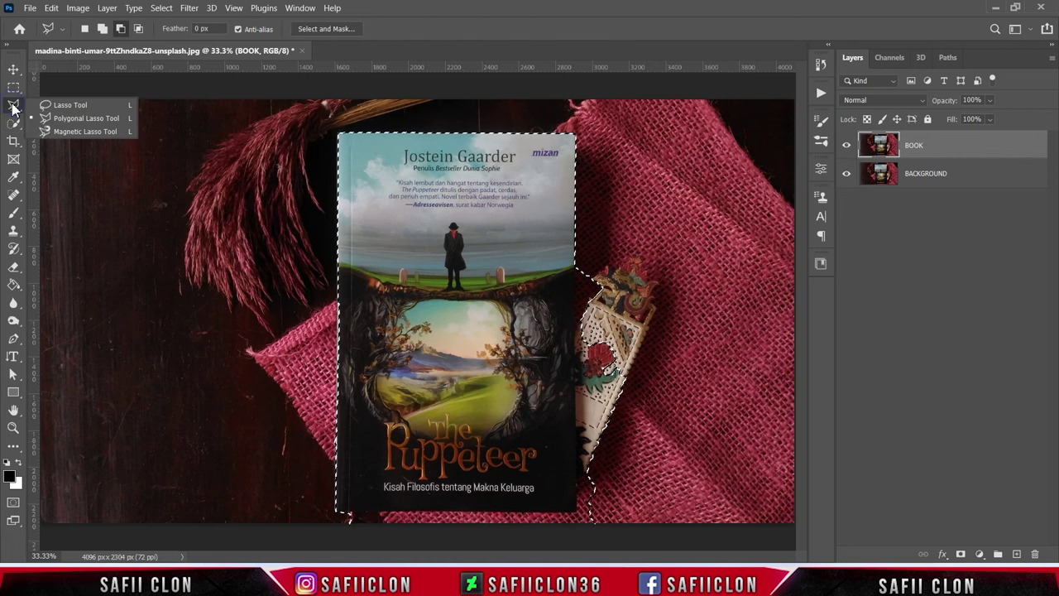
left_click(72, 123)
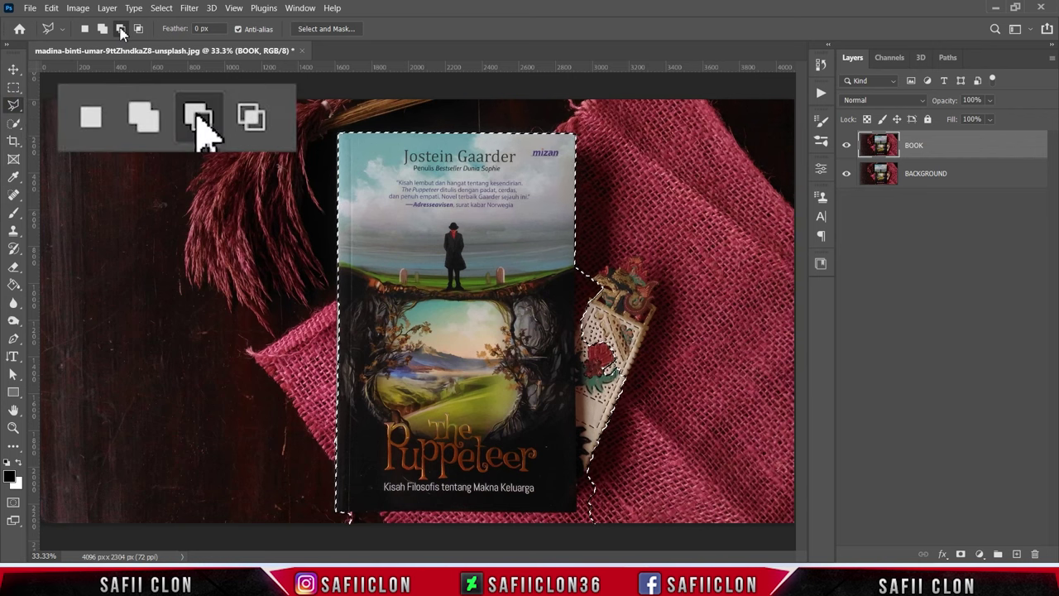
left_click(120, 29)
key("ctrl+plus")
key("ctrl+plus")
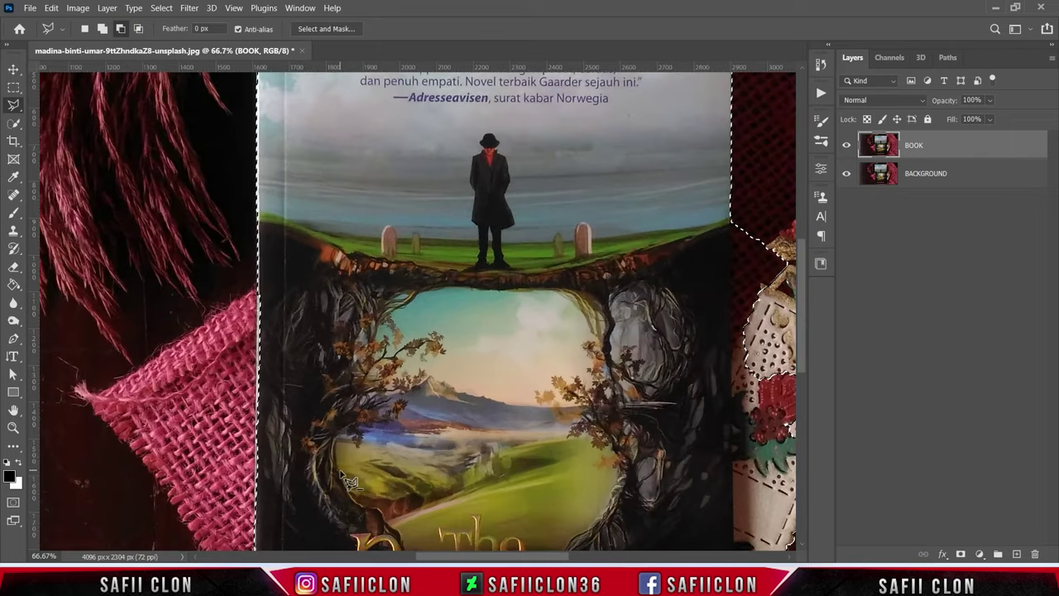
scroll(455, 422, "down", 5)
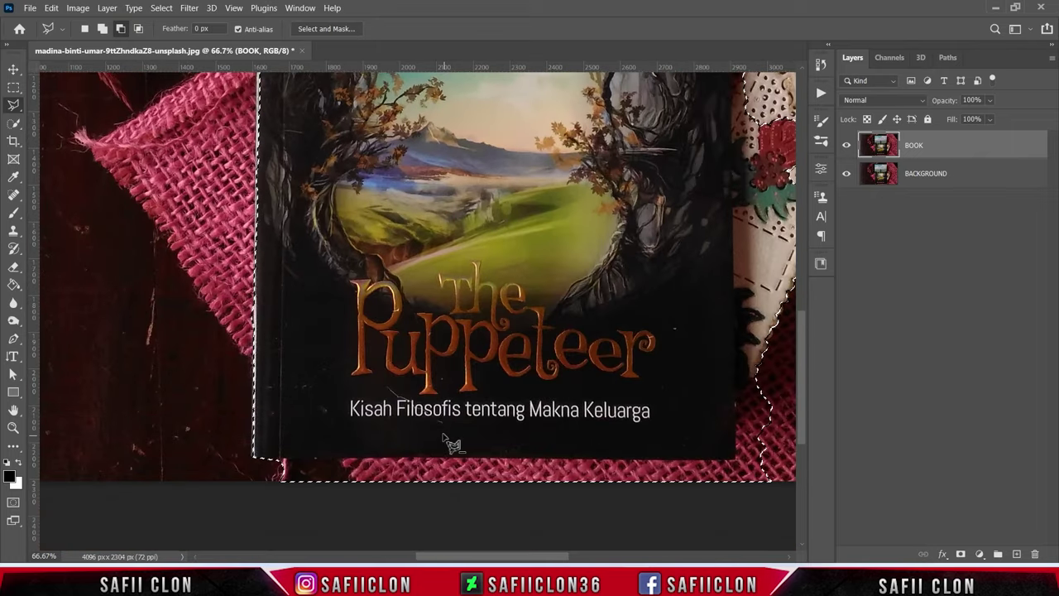
left_click(254, 458)
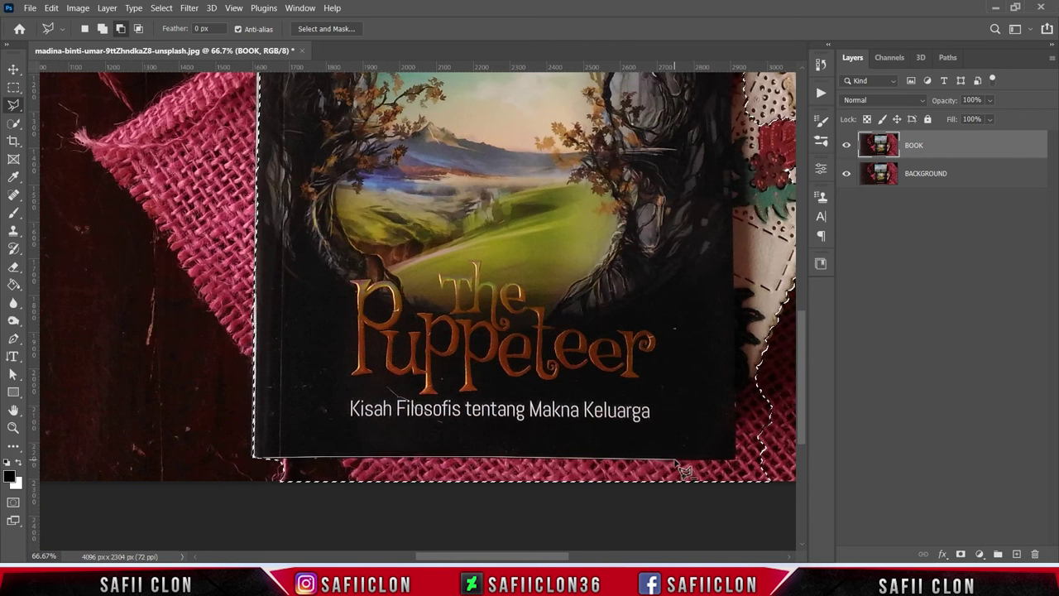
left_click(762, 463)
left_click(788, 506)
left_click(273, 511)
left_click(254, 457)
scroll(530, 542, "right", 5)
scroll(504, 513, "up", 1)
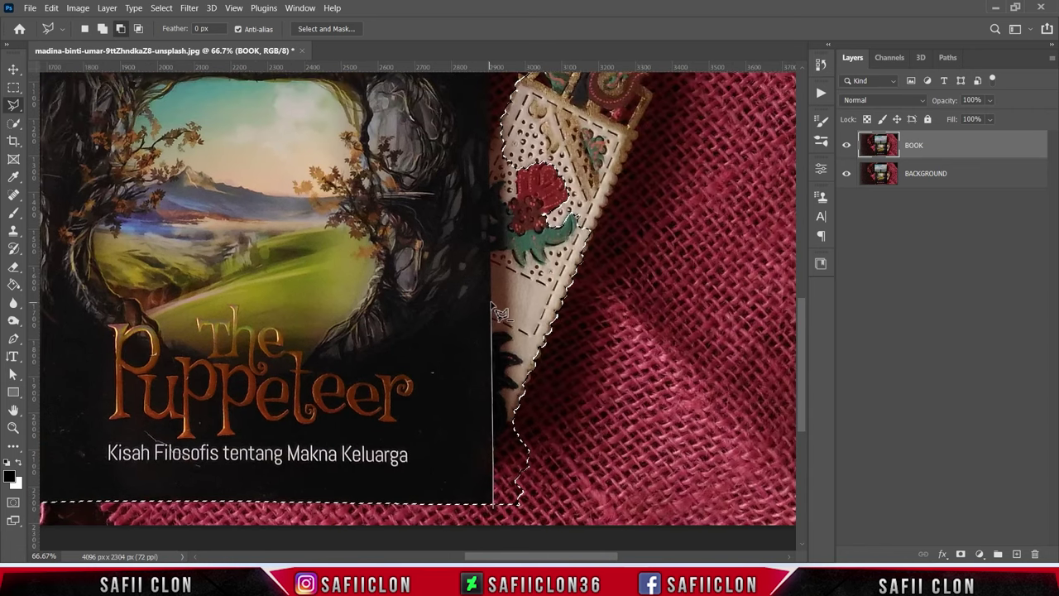
Step: Subtract the bookmark at the book's right edge from the selection
left_click(495, 159)
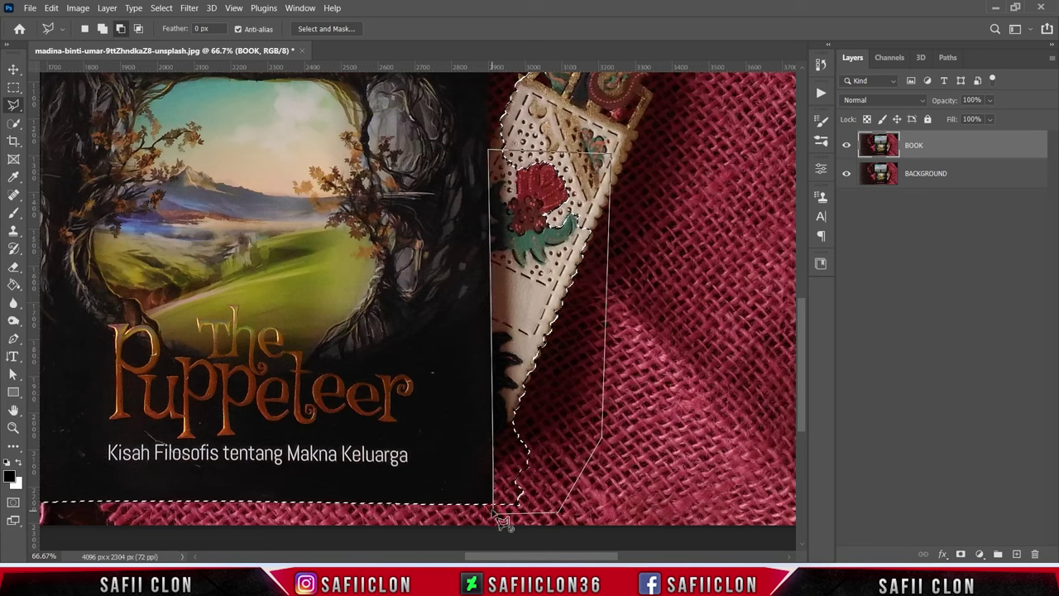
scroll(496, 480, "up", 4)
scroll(500, 429, "up", 2)
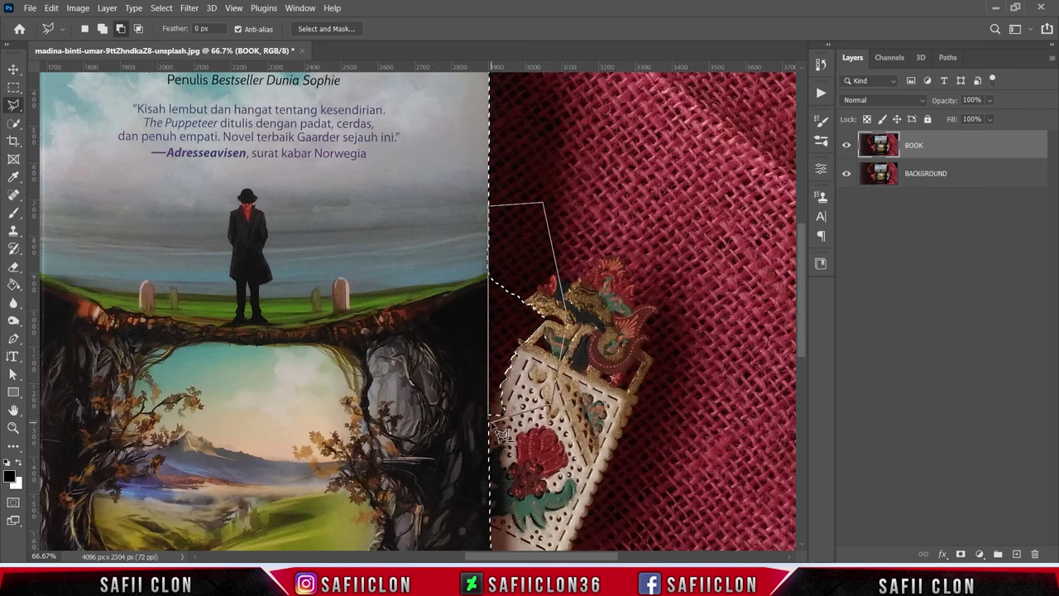
key("Escape")
key("ctrl+minus")
key("ctrl+minus")
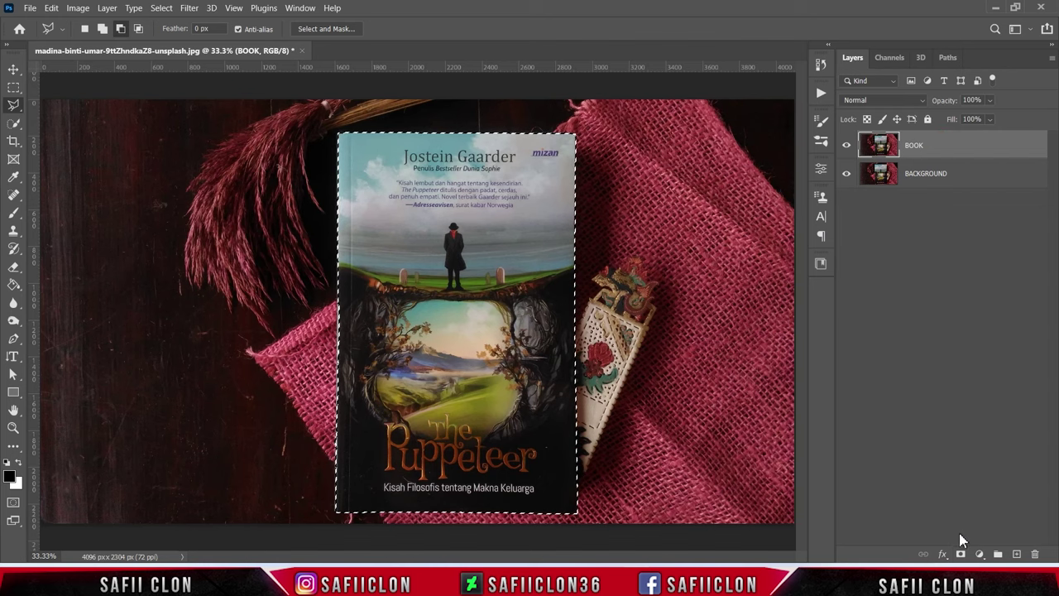
Step: Add a layer mask to BOOK and toggle BACKGROUND to check the cutout
left_click(960, 554)
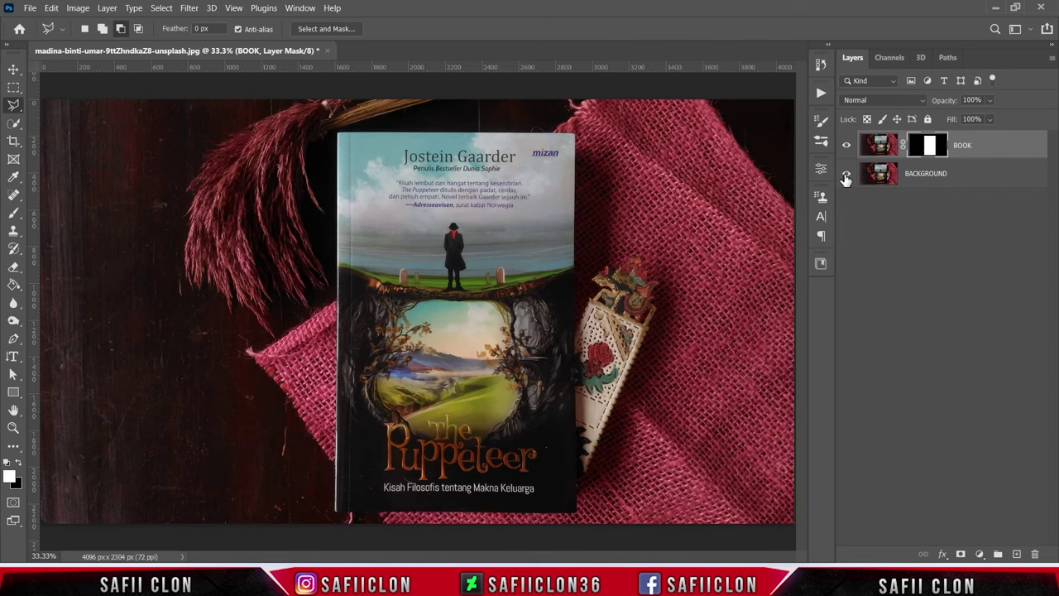
left_click(846, 173)
left_click(845, 175)
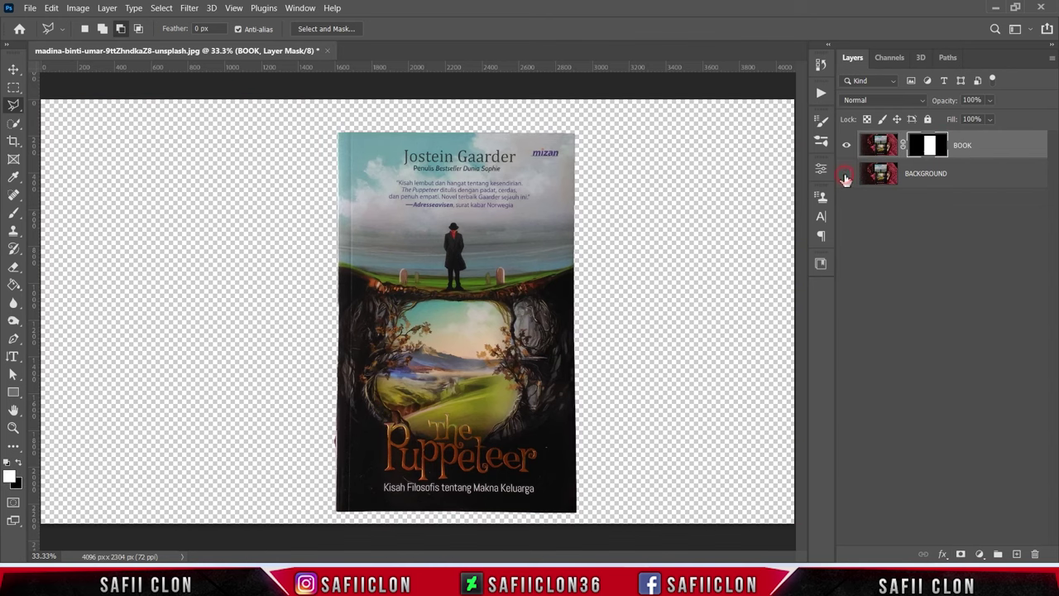
left_click(845, 176)
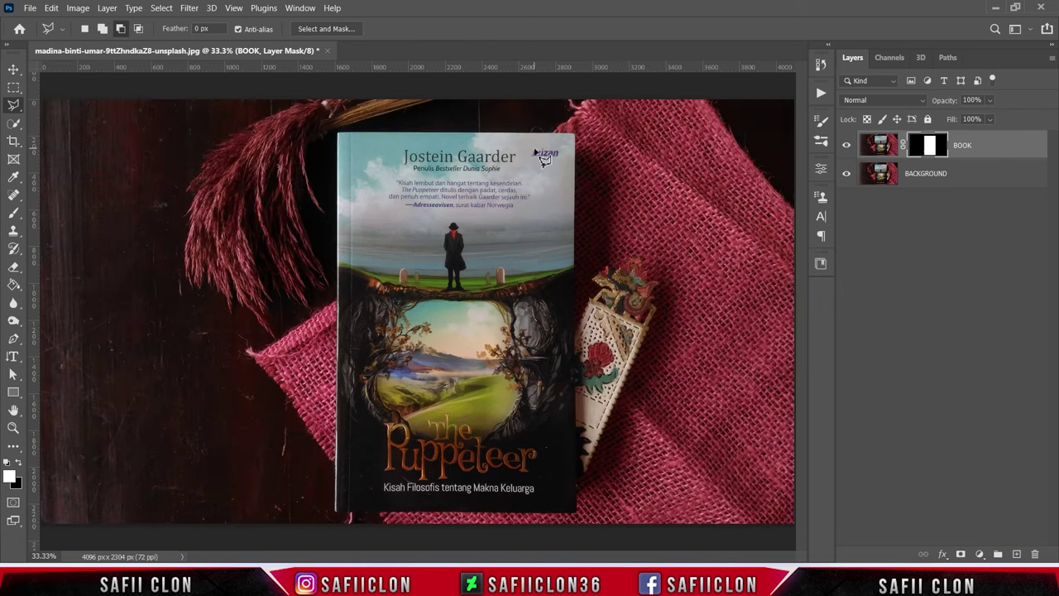
left_click(29, 8)
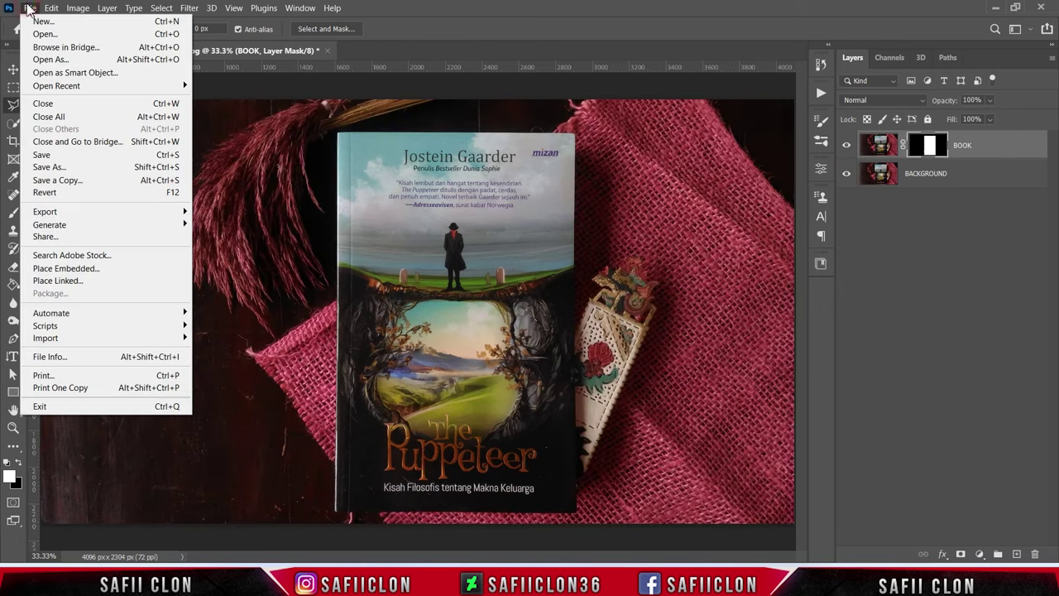
Step: Open the crumpled plastic wrap photo and drag it into the book document
left_click(44, 34)
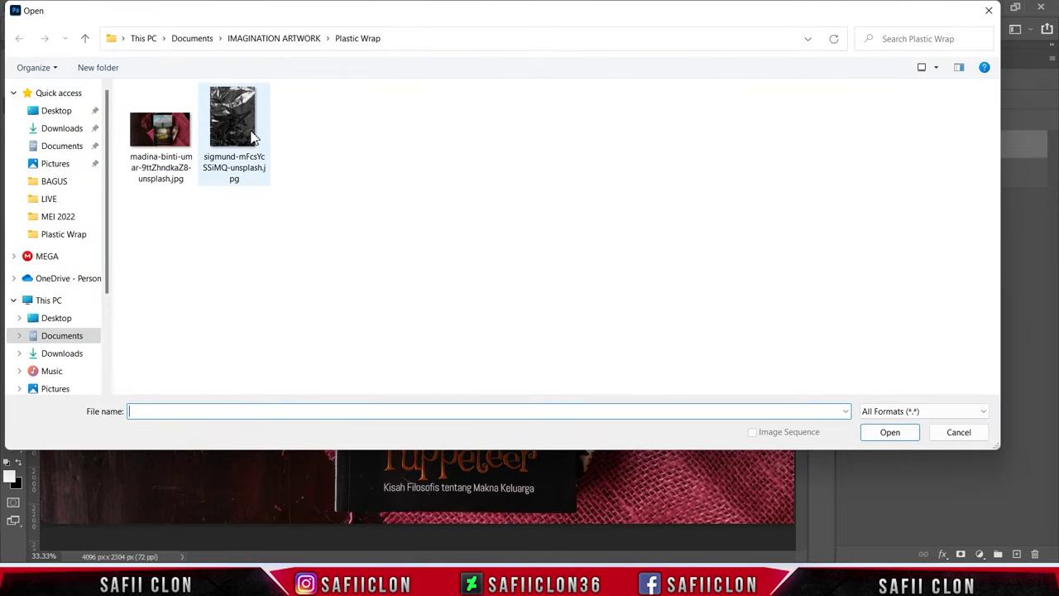
left_click(254, 138)
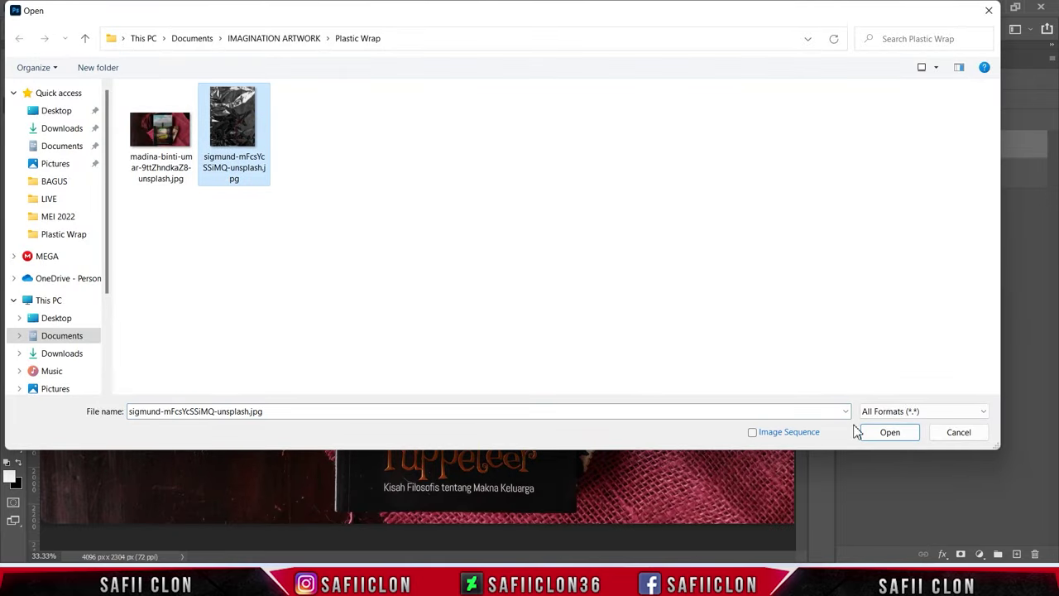
left_click(888, 432)
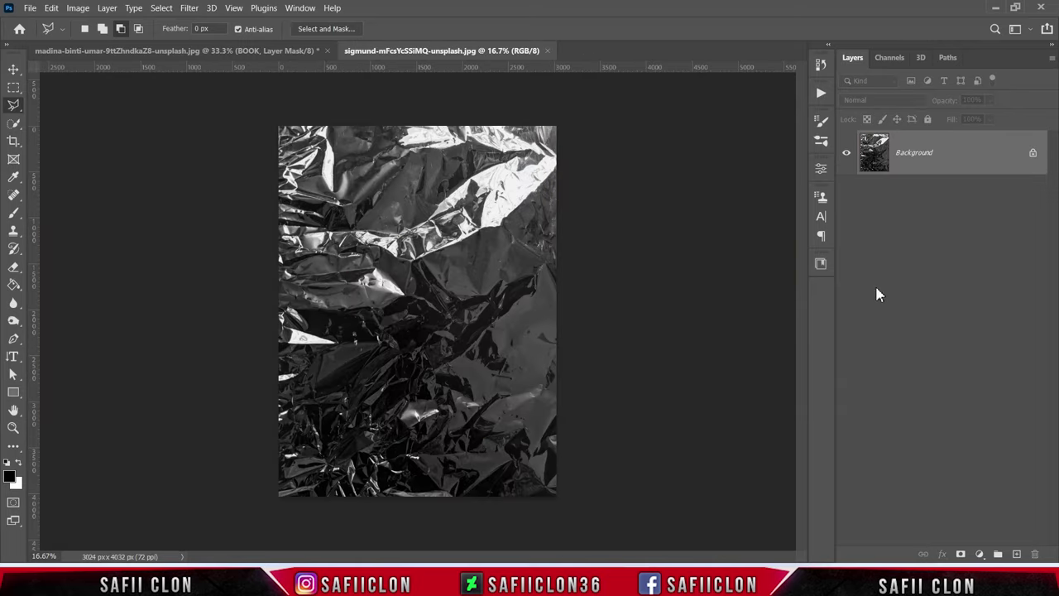
left_click_drag(971, 150, 148, 54)
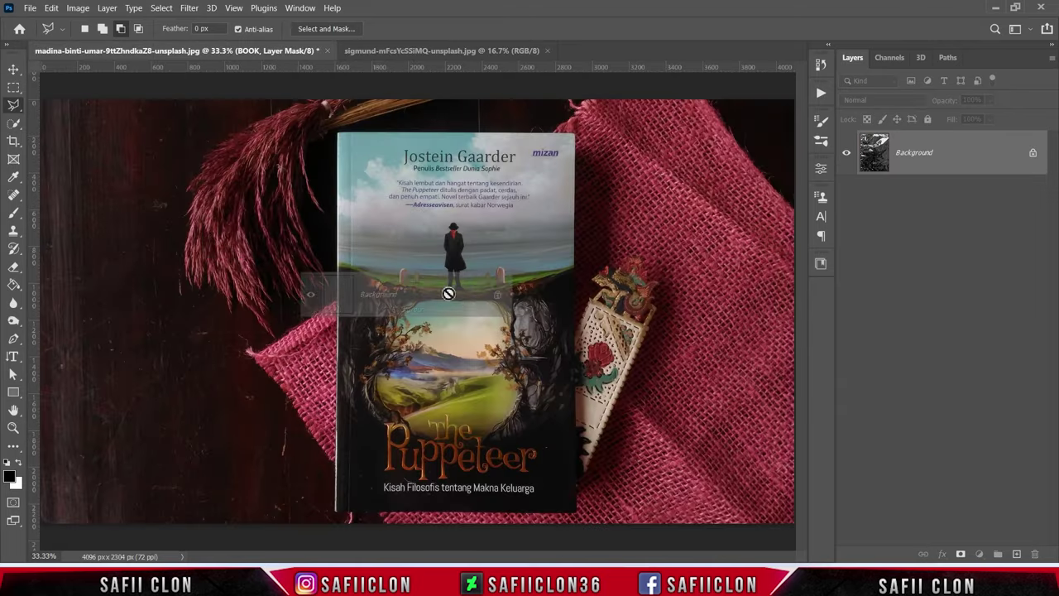
left_click_drag(148, 55, 475, 302)
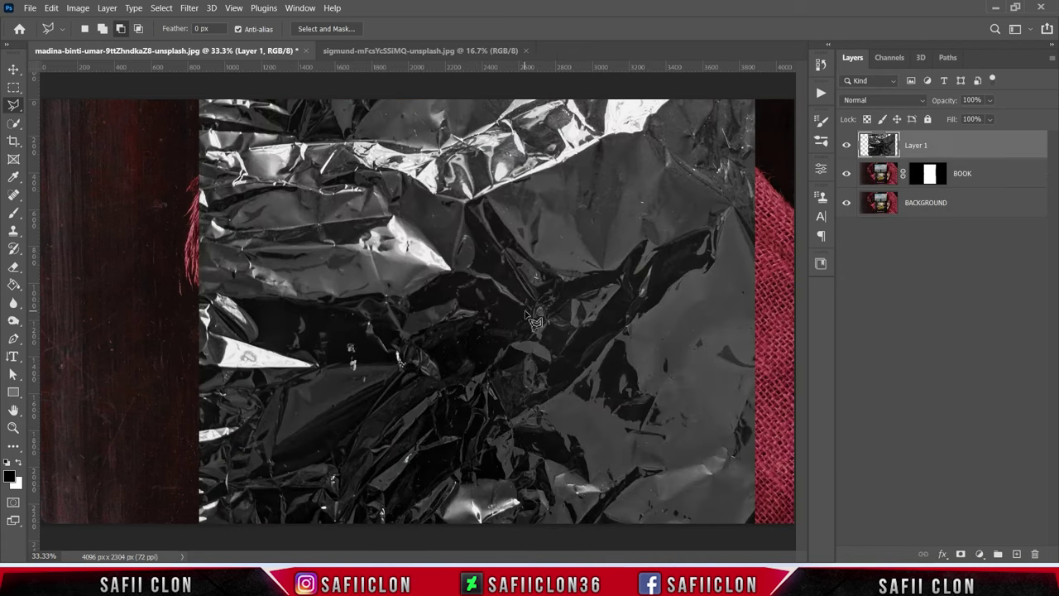
key("ctrl+minus")
key("ctrl+minus")
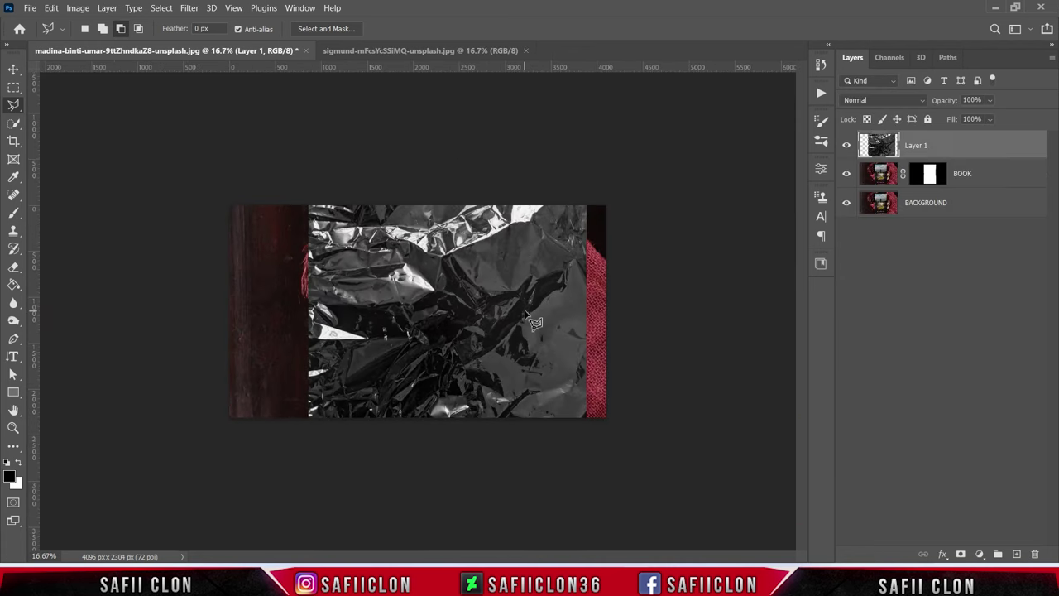
Step: Free-transform the plastic texture, shrinking it and moving it over the book cover
key("ctrl+t")
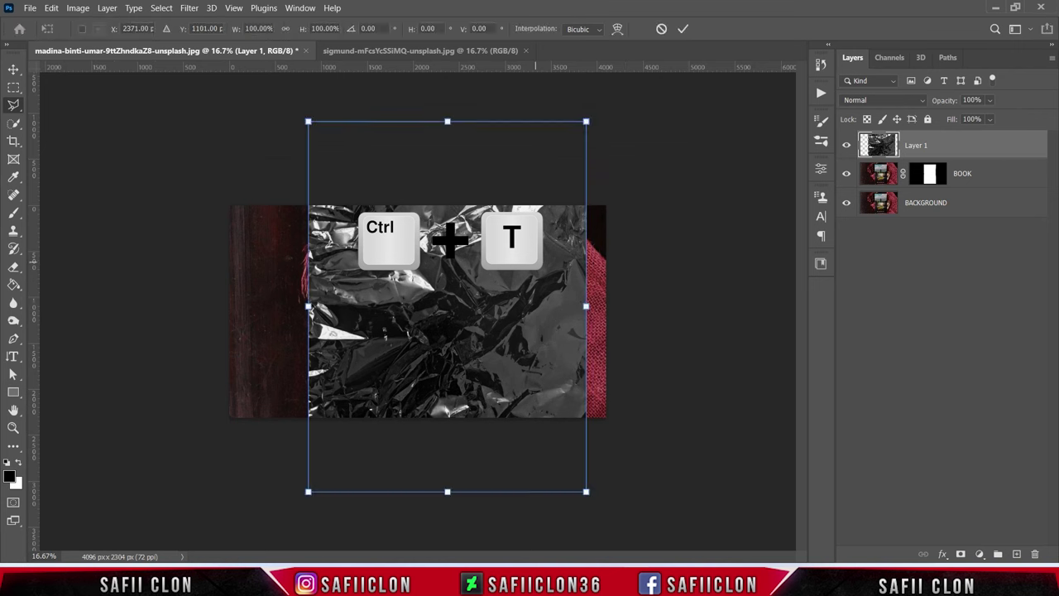
left_click_drag(425, 173, 430, 214)
left_click_drag(313, 158, 390, 265)
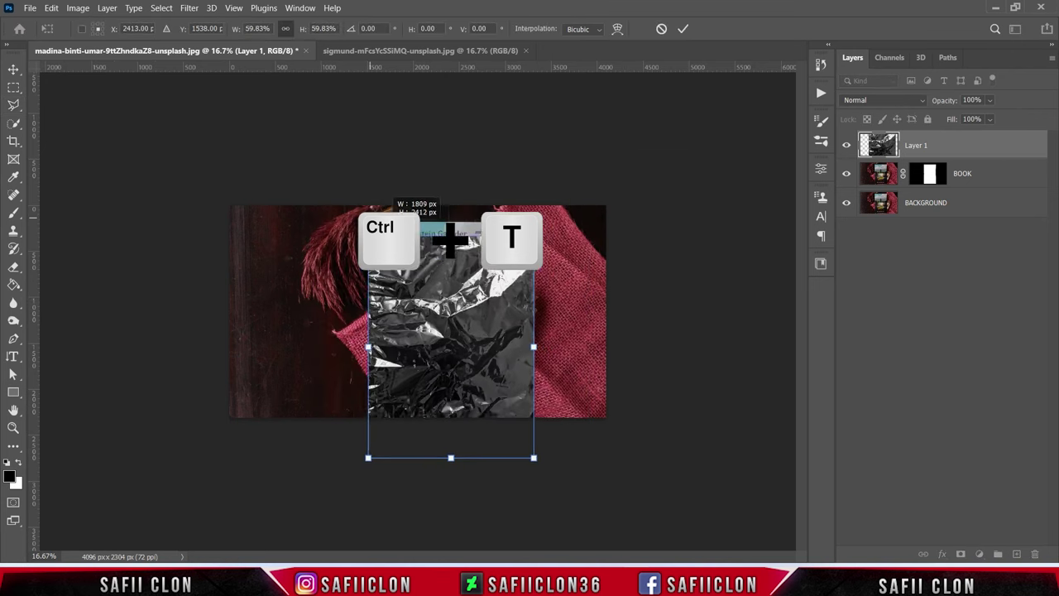
left_click_drag(467, 346, 453, 317)
key("ctrl+plus")
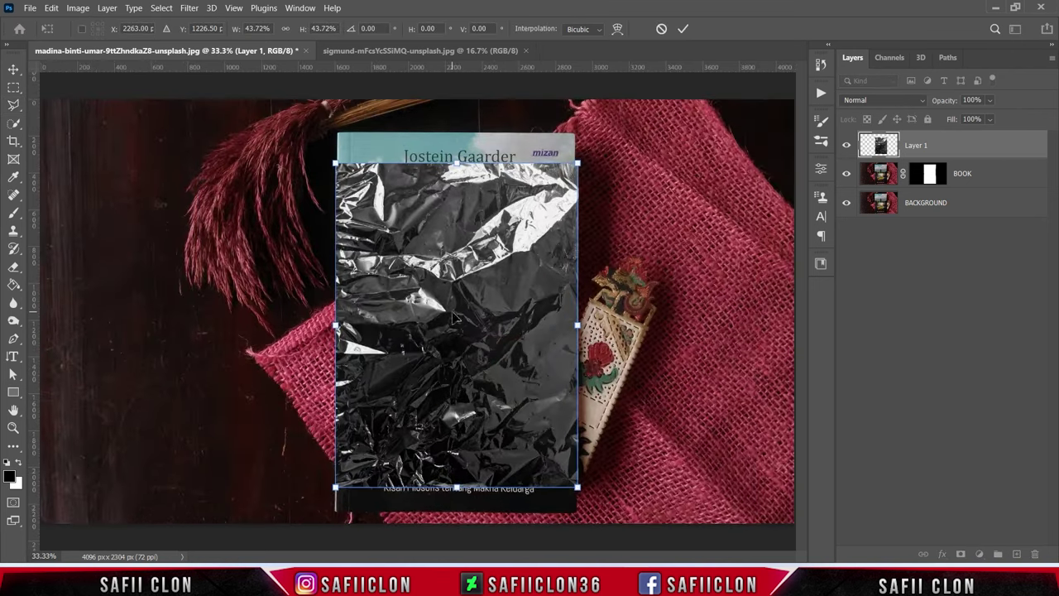
key("ctrl+plus")
key("ctrl+minus")
Step: Fit the texture's edges exactly to the cover and commit the transform
left_click_drag(337, 152, 320, 128)
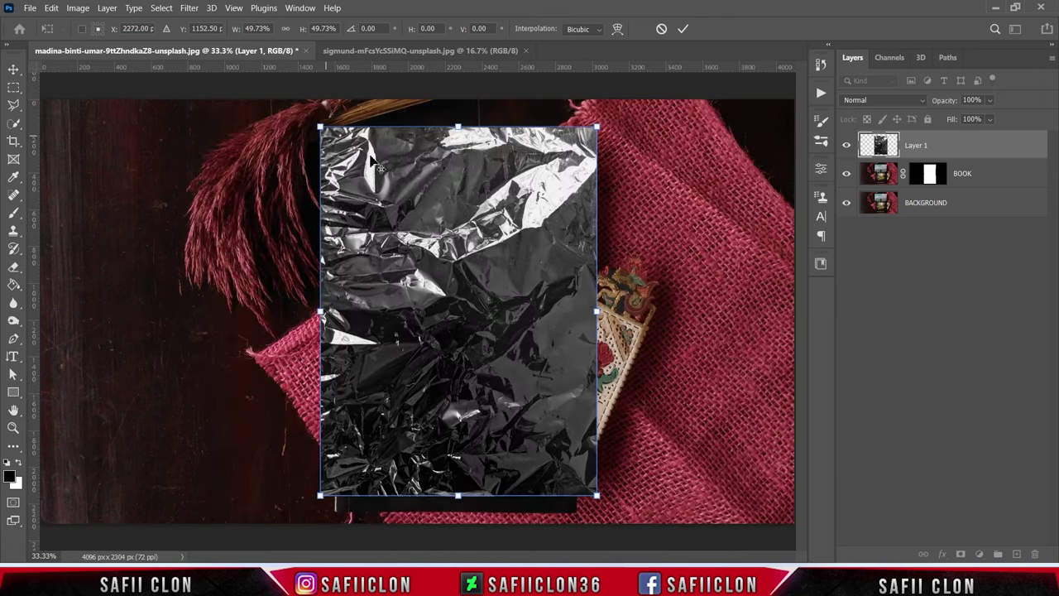
left_click_drag(455, 499, 456, 516)
left_click_drag(320, 318, 335, 319)
left_click_drag(596, 319, 575, 318)
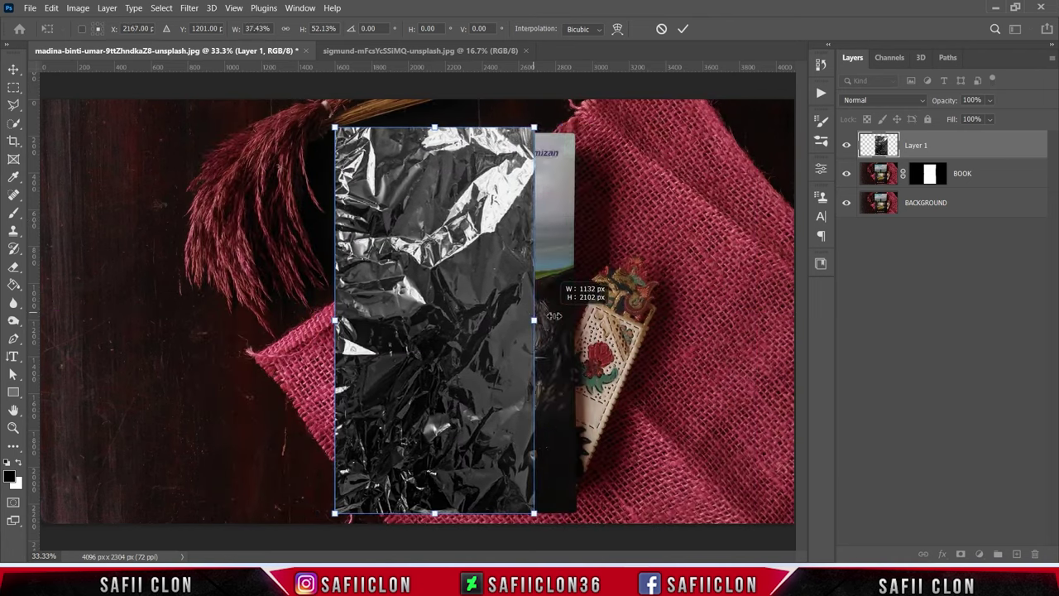
left_click_drag(455, 128, 455, 126)
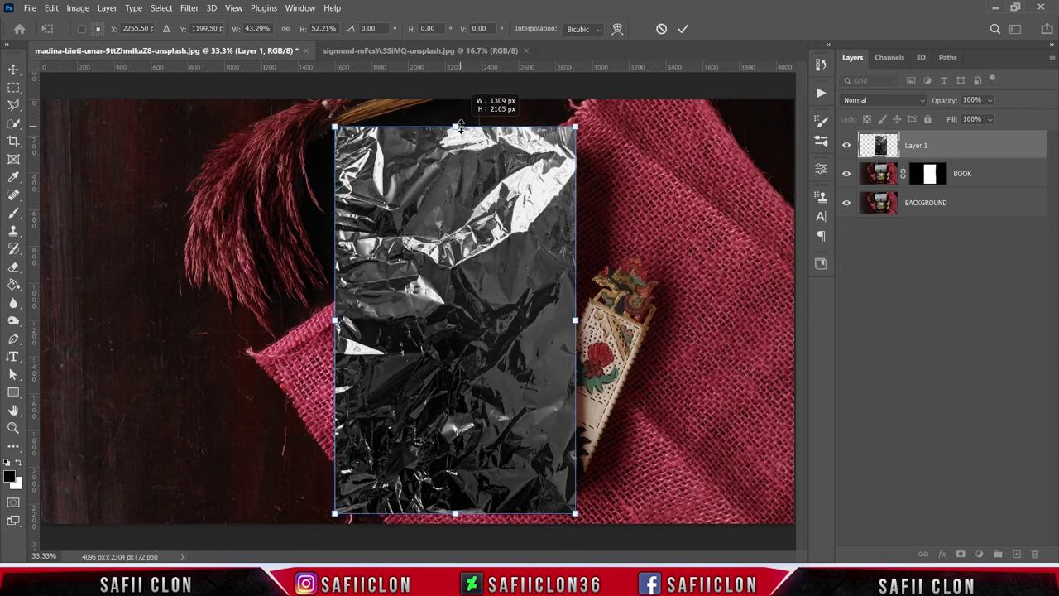
left_click_drag(577, 320, 579, 320)
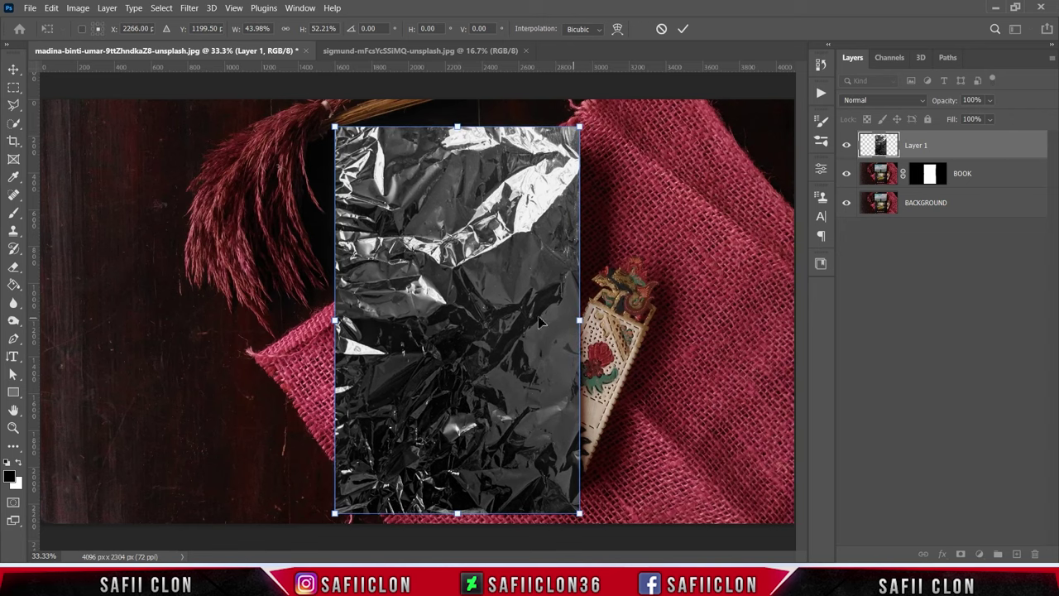
left_click_drag(336, 321, 331, 321)
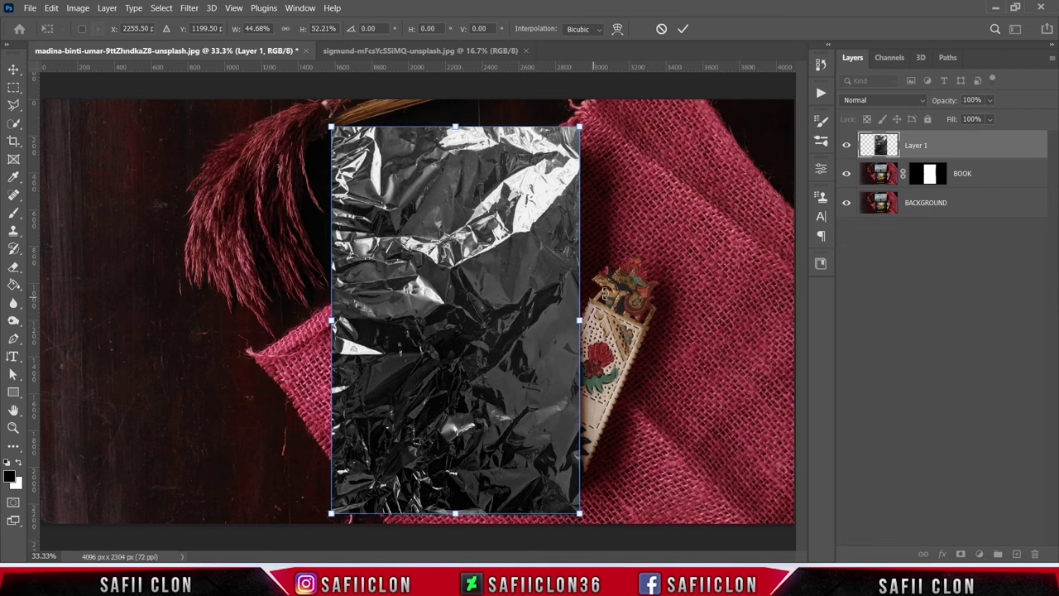
left_click(684, 31)
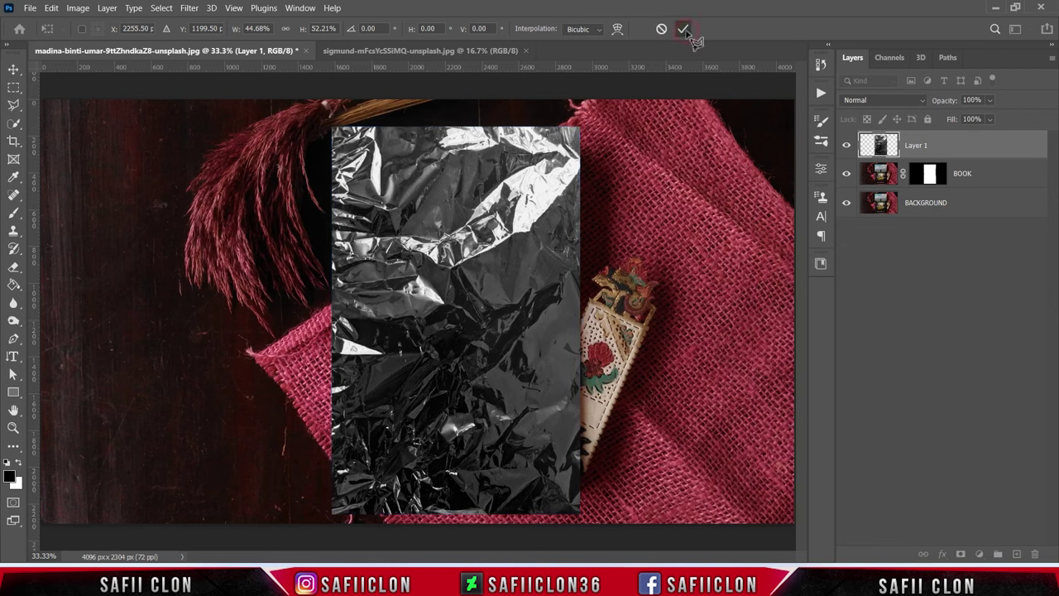
Step: Hide the BACKGROUND layer and show the Channels panel
key("l")
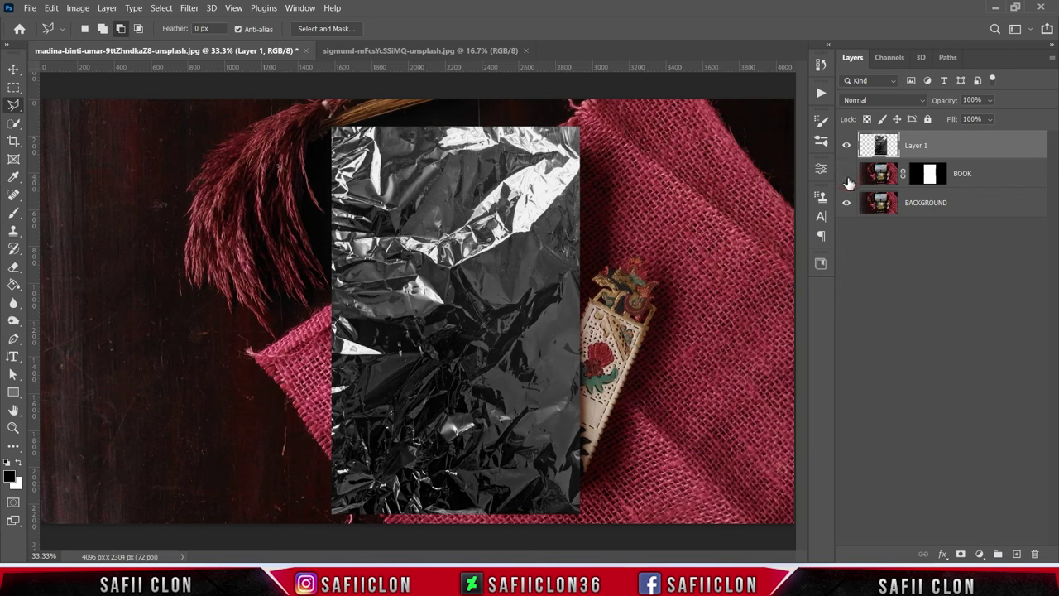
left_click(847, 204)
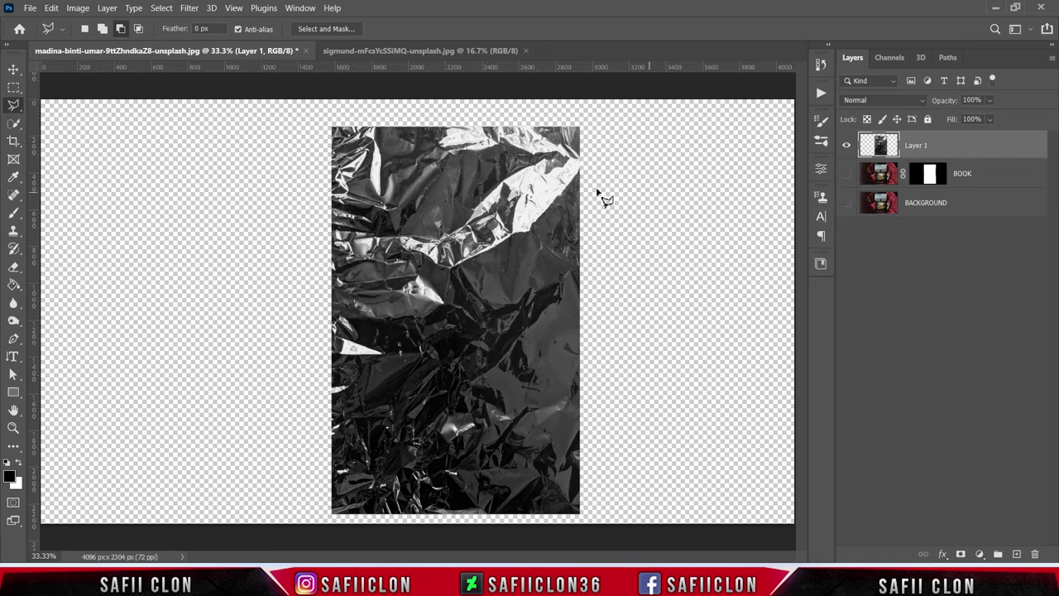
left_click(299, 8)
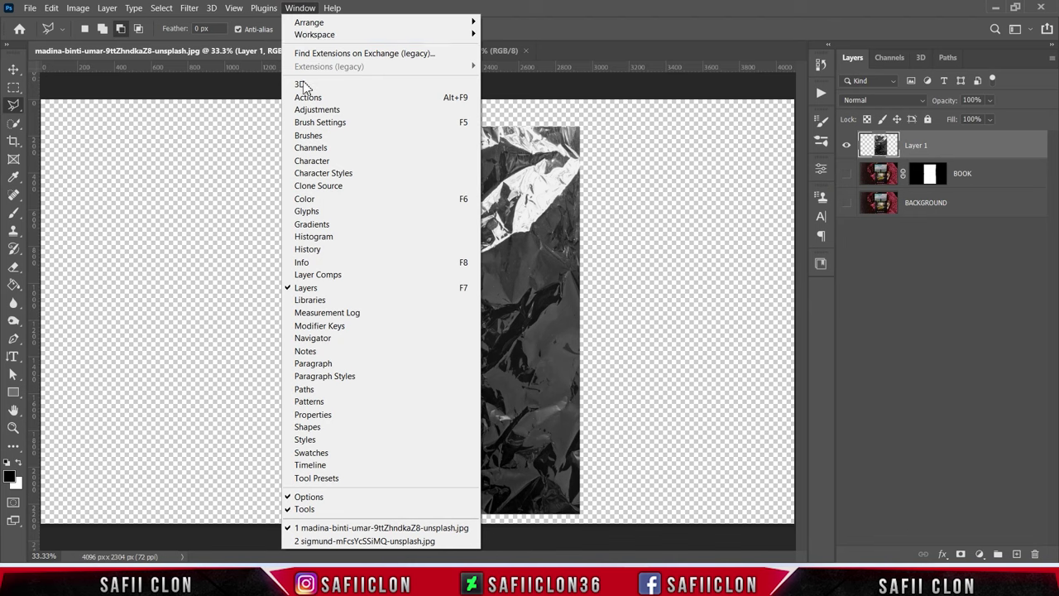
left_click(327, 149)
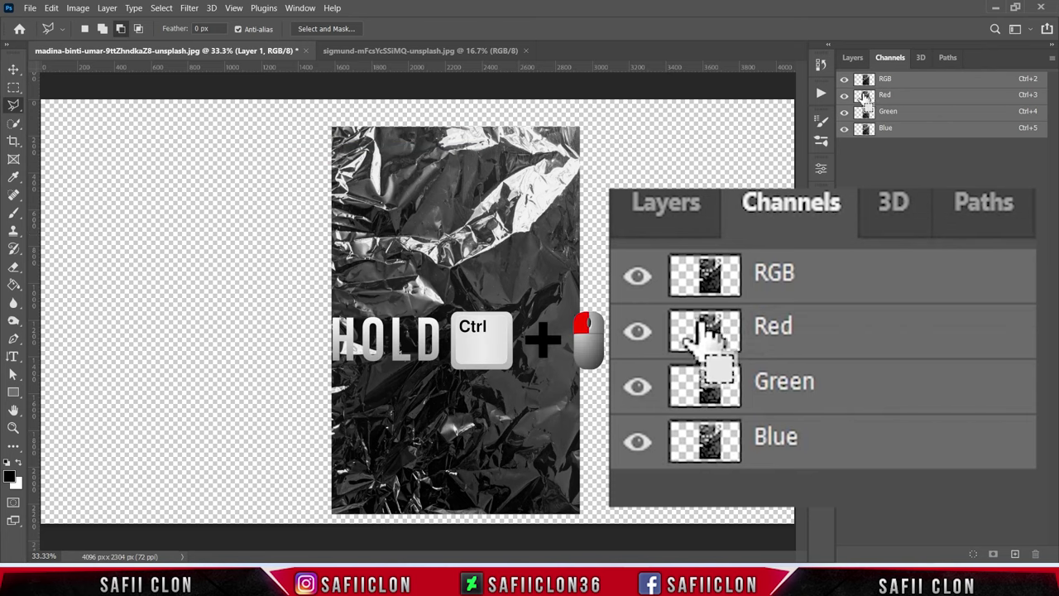
Step: Load the Red channel highlights as a selection, hide Layer 1, show BOOK and BACKGROUND, select BOOK
left_click(863, 96, "ctrl")
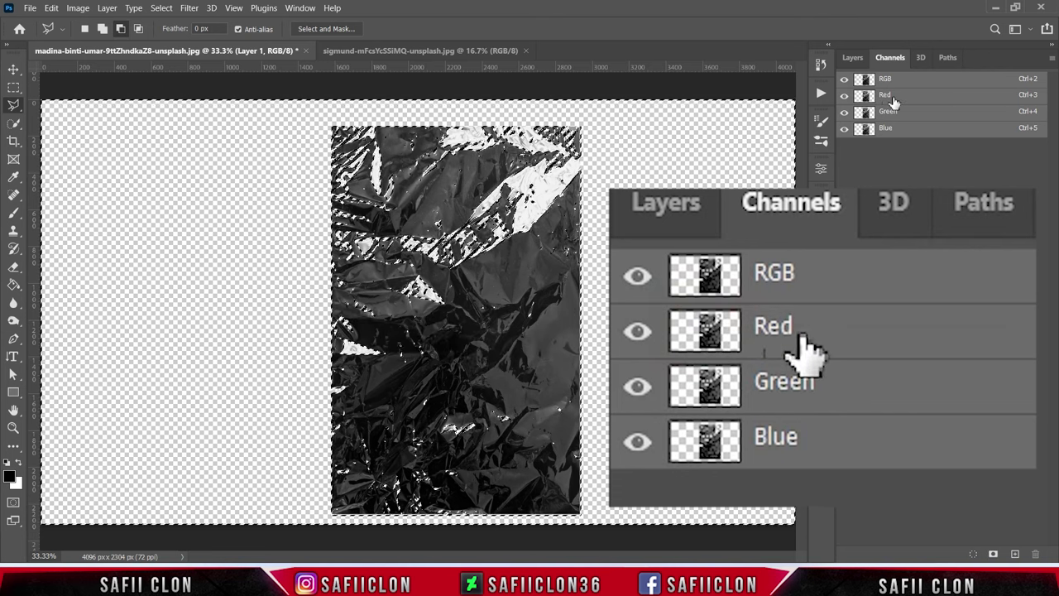
left_click(853, 59)
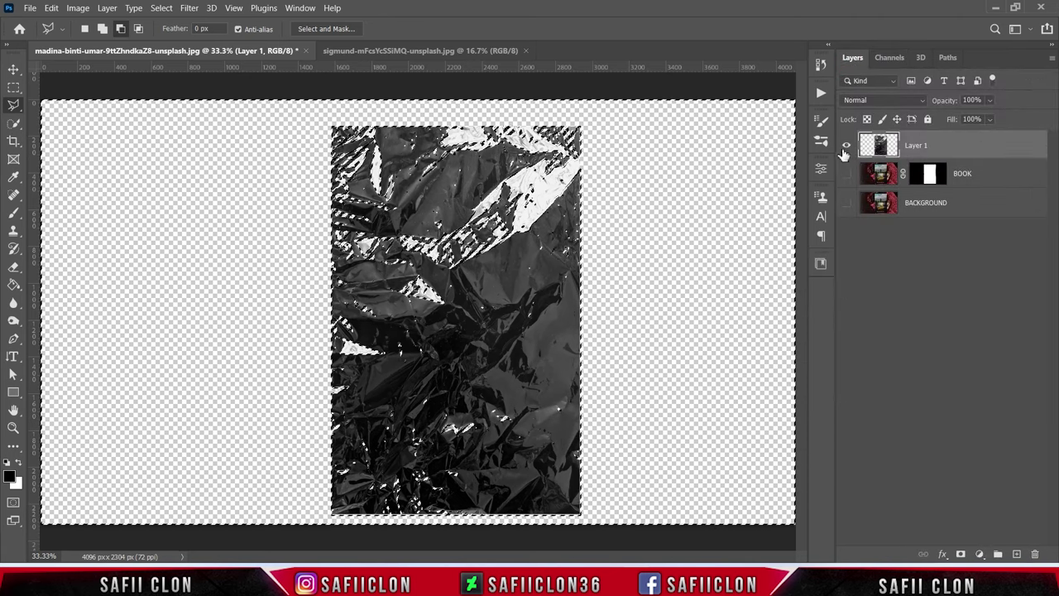
left_click(847, 147)
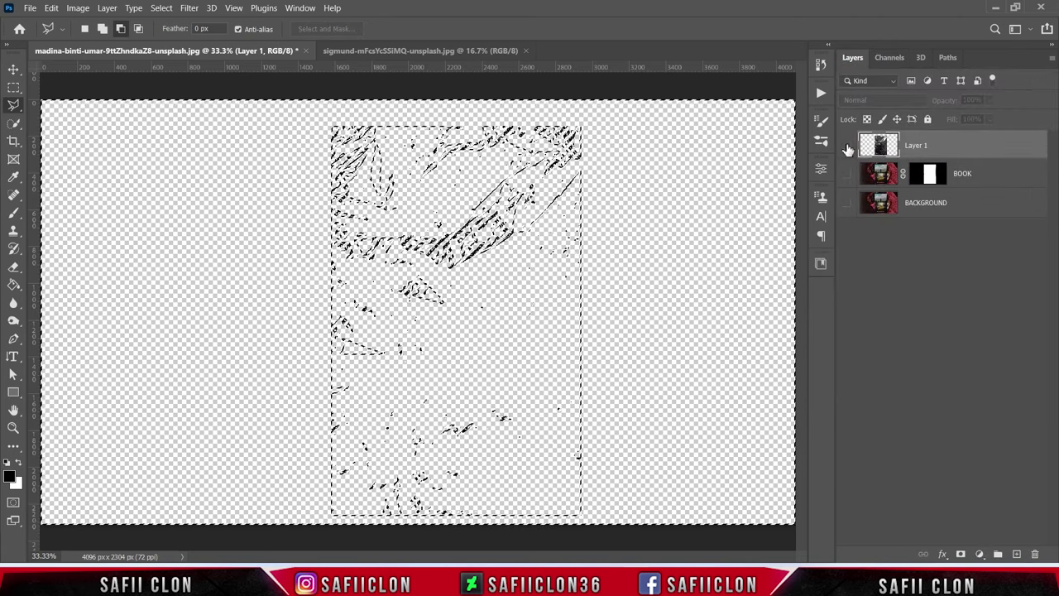
left_click(846, 204)
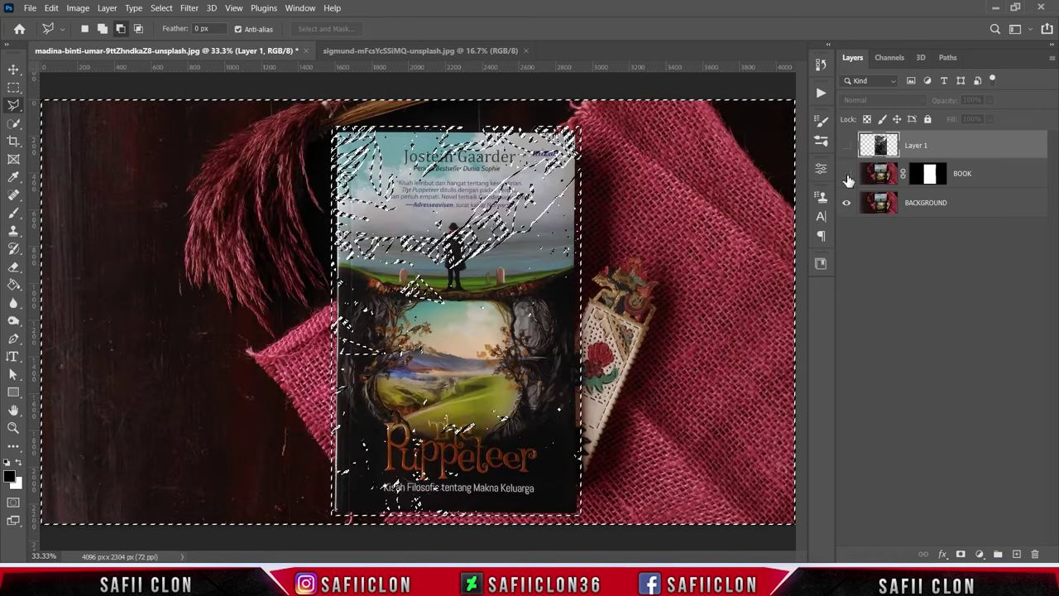
left_click(846, 174)
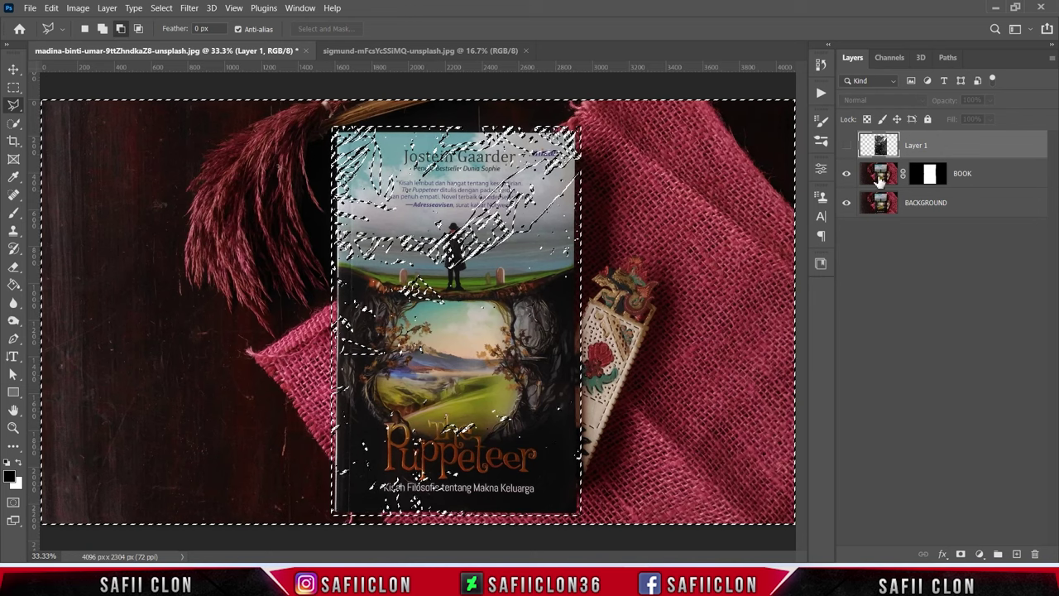
left_click(988, 176)
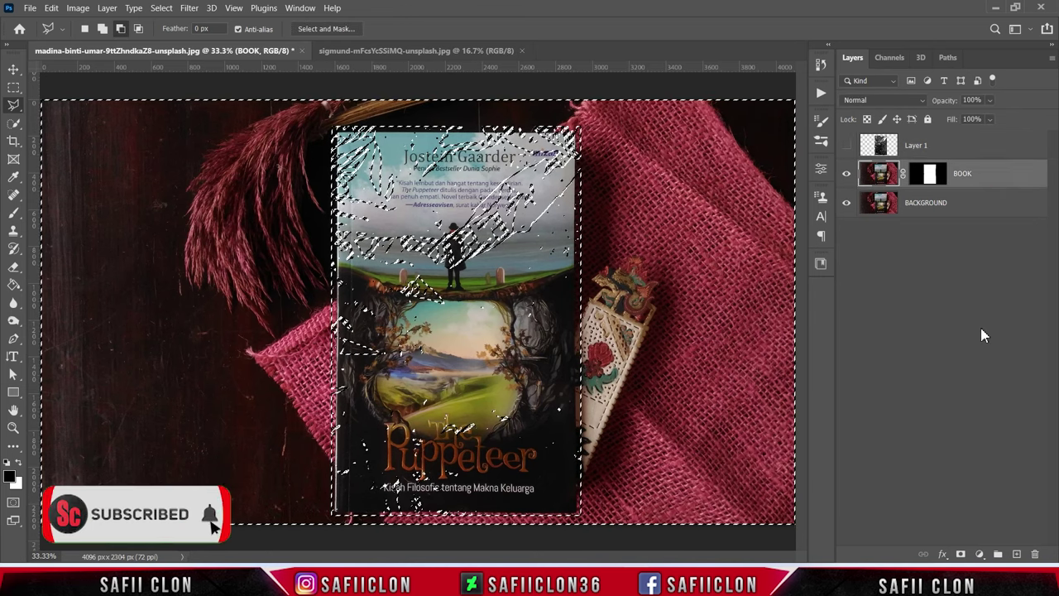
Step: Add a Hue/Saturation adjustment clipped to BOOK with Lightness +60
left_click(979, 554)
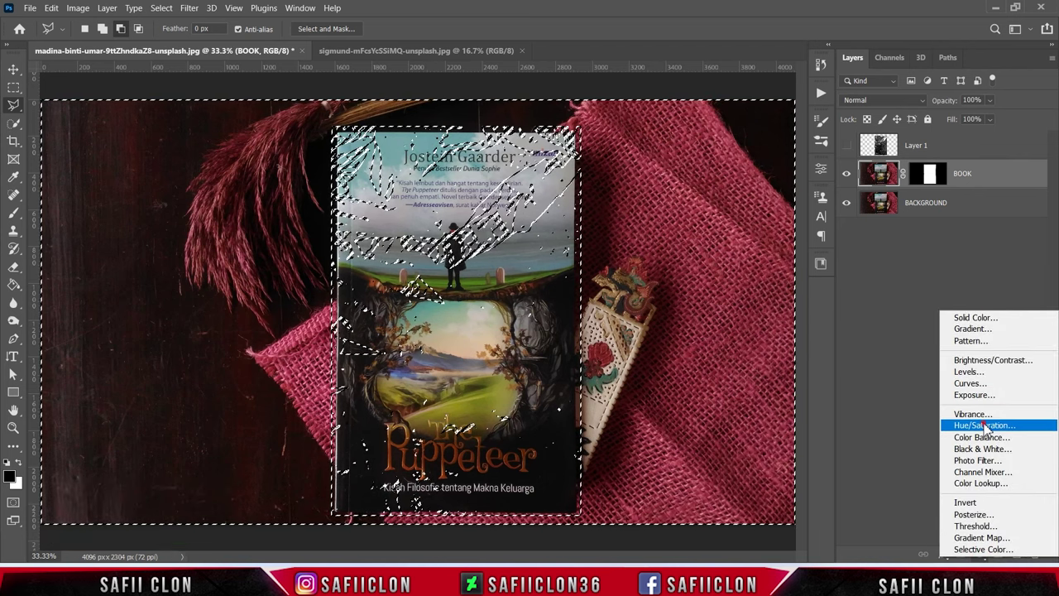
left_click(985, 425)
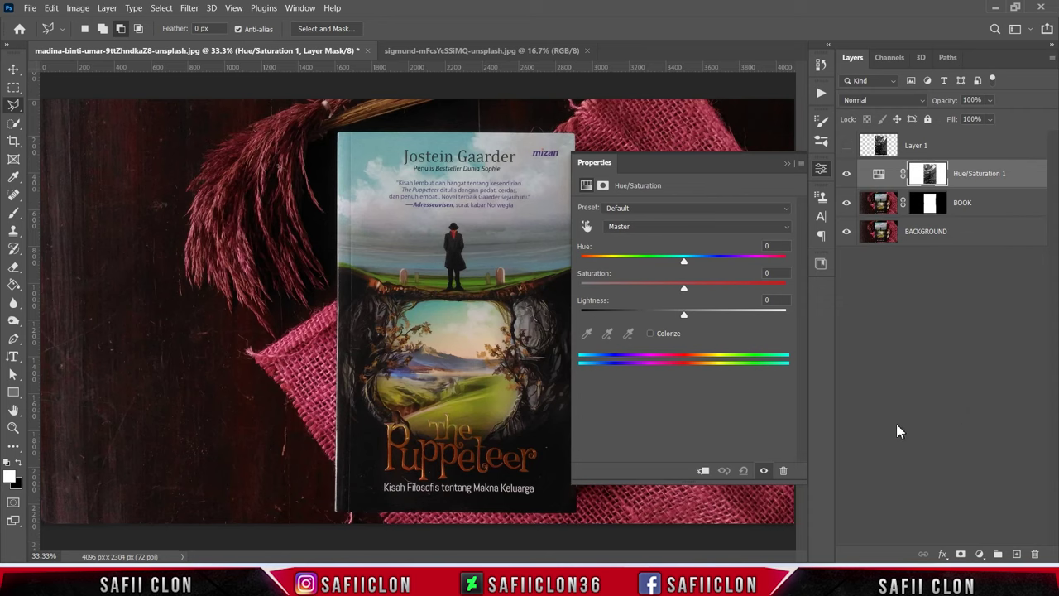
left_click(704, 471)
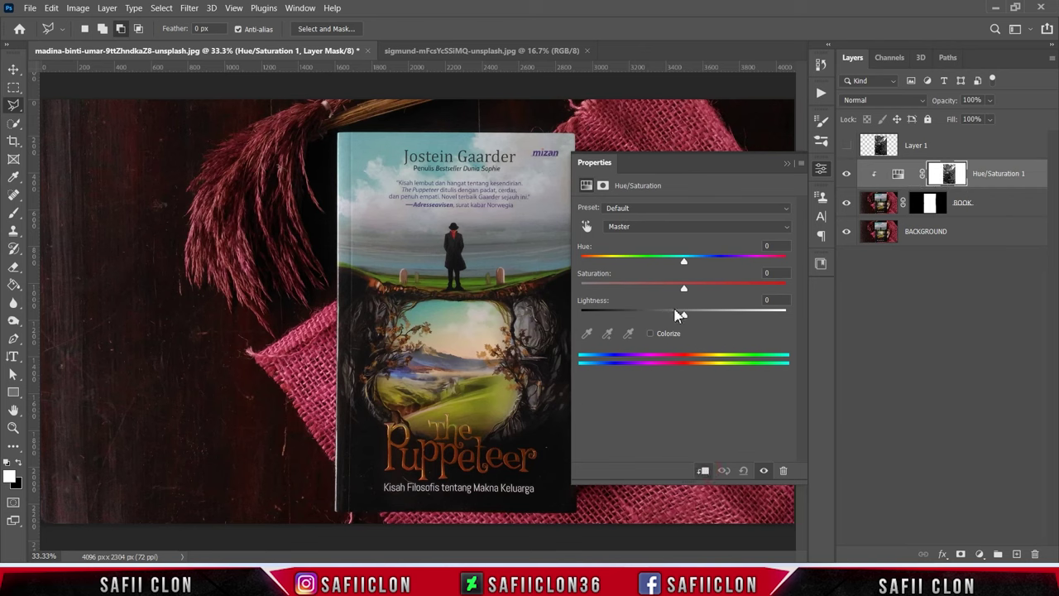
left_click_drag(684, 316, 747, 321)
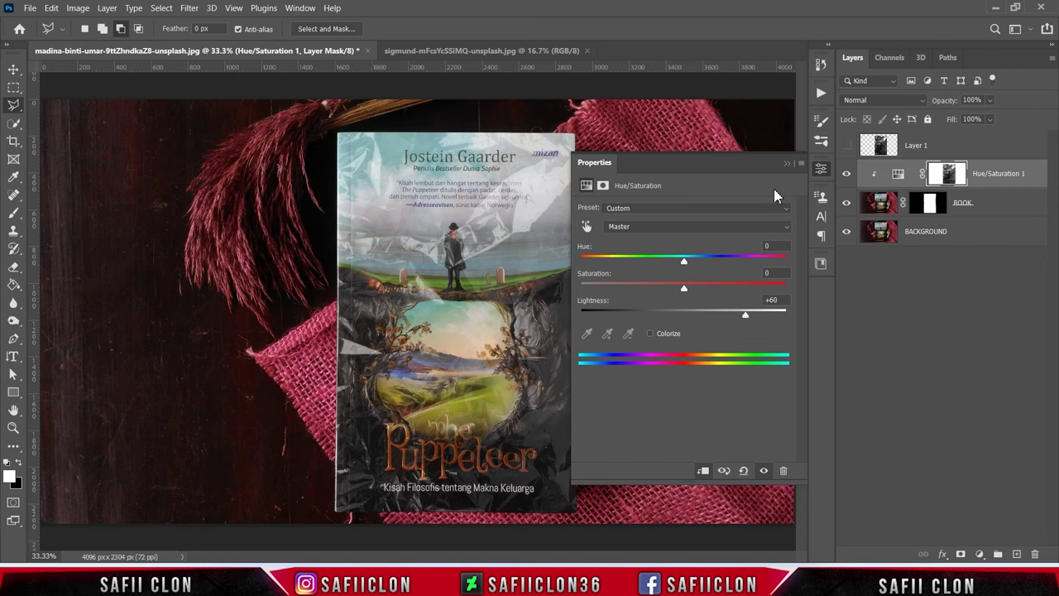
left_click(800, 156)
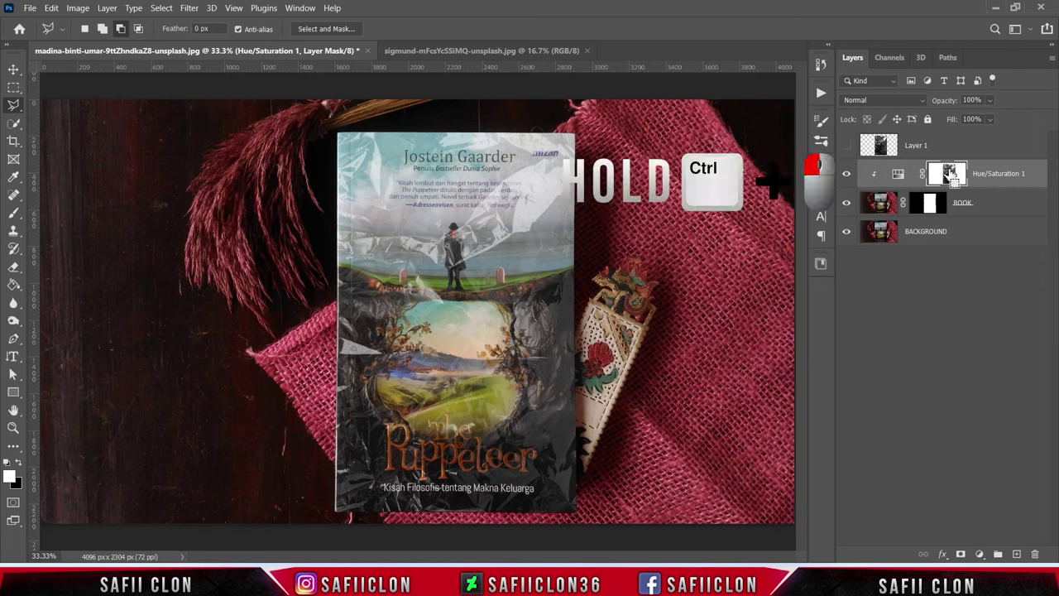
Step: Load the adjustment's mask as a selection and add a pale yellow Color Fill layer
left_click(950, 172, "ctrl")
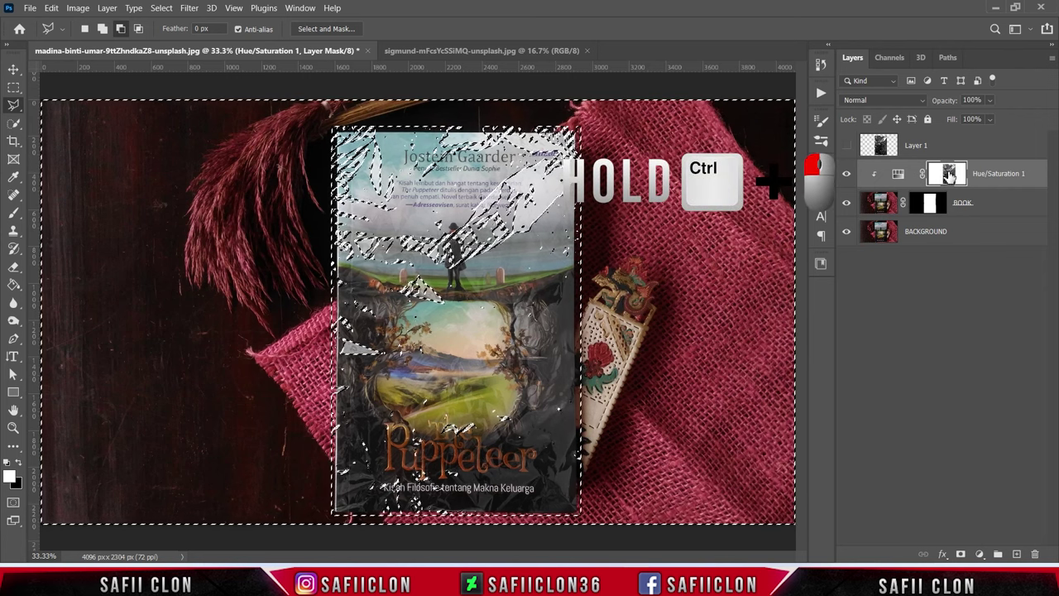
left_click(980, 553)
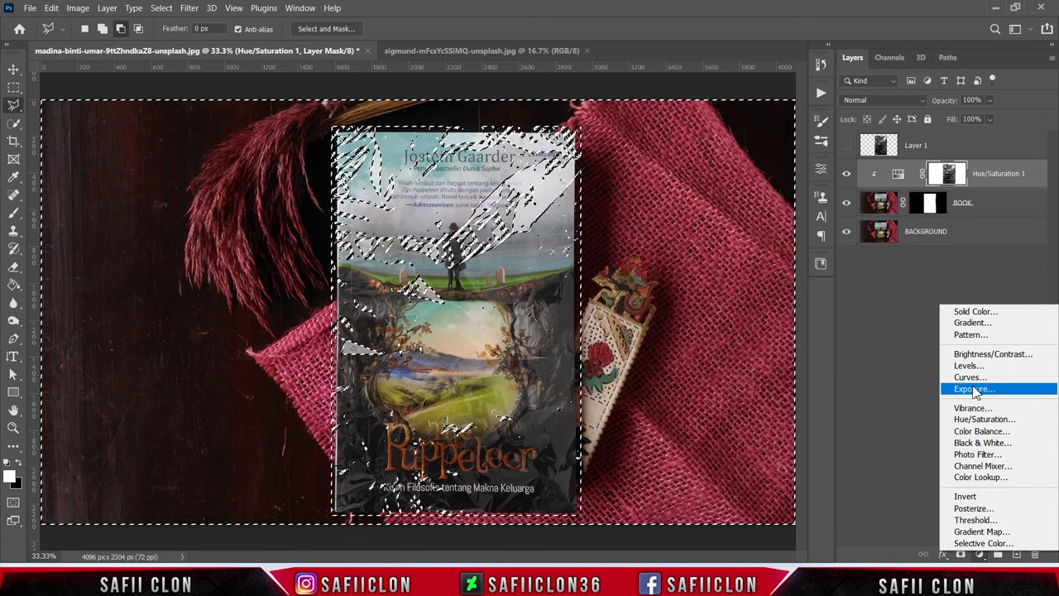
left_click(975, 311)
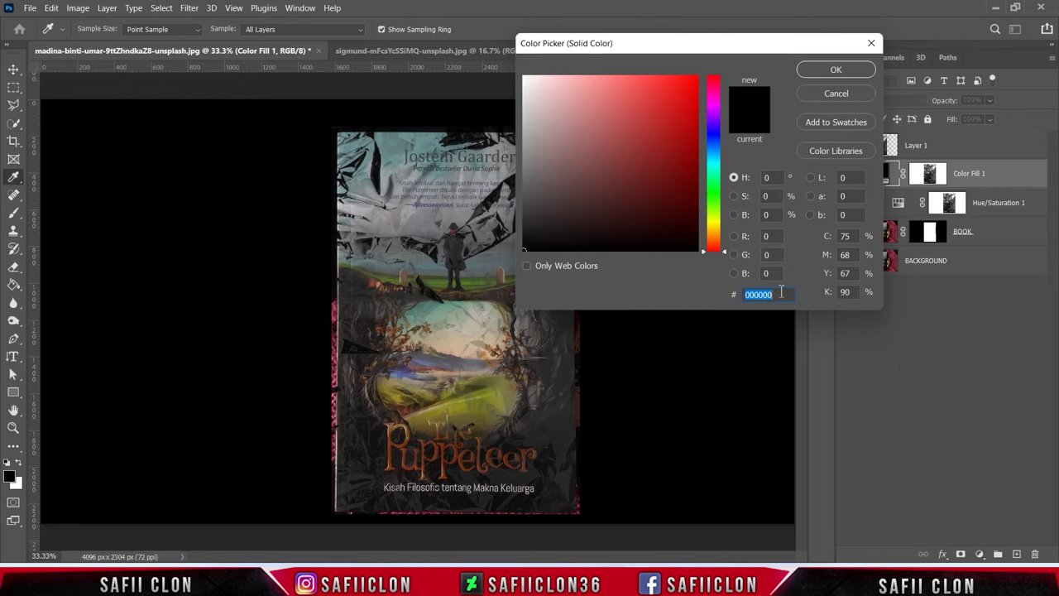
left_click_drag(781, 292, 736, 290)
left_click_drag(715, 225, 718, 224)
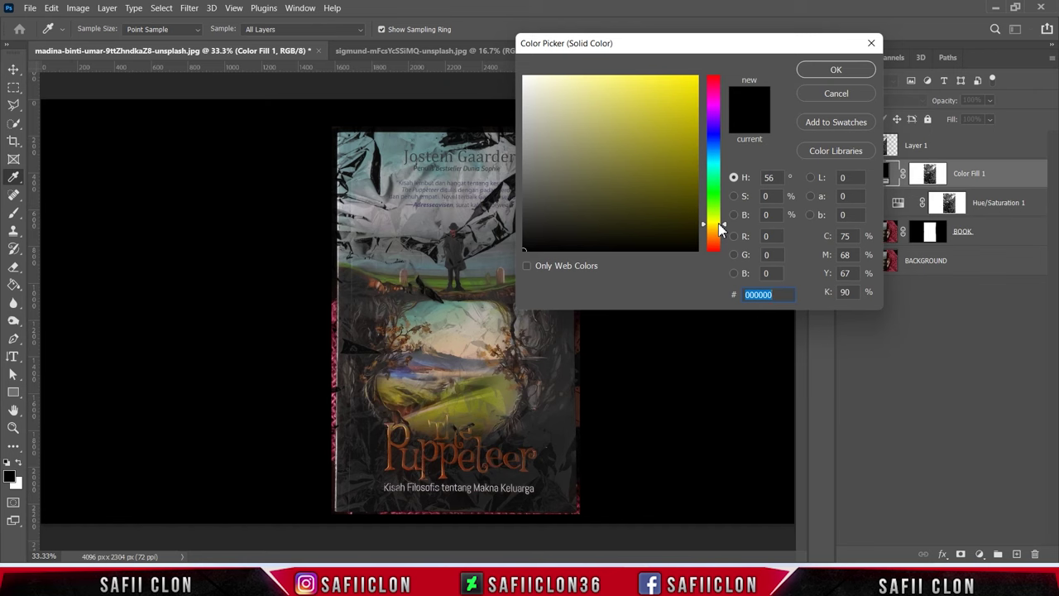
mouse_move(598, 93)
left_mouse_down()
mouse_move(578, 70)
mouse_move(568, 74)
left_mouse_up()
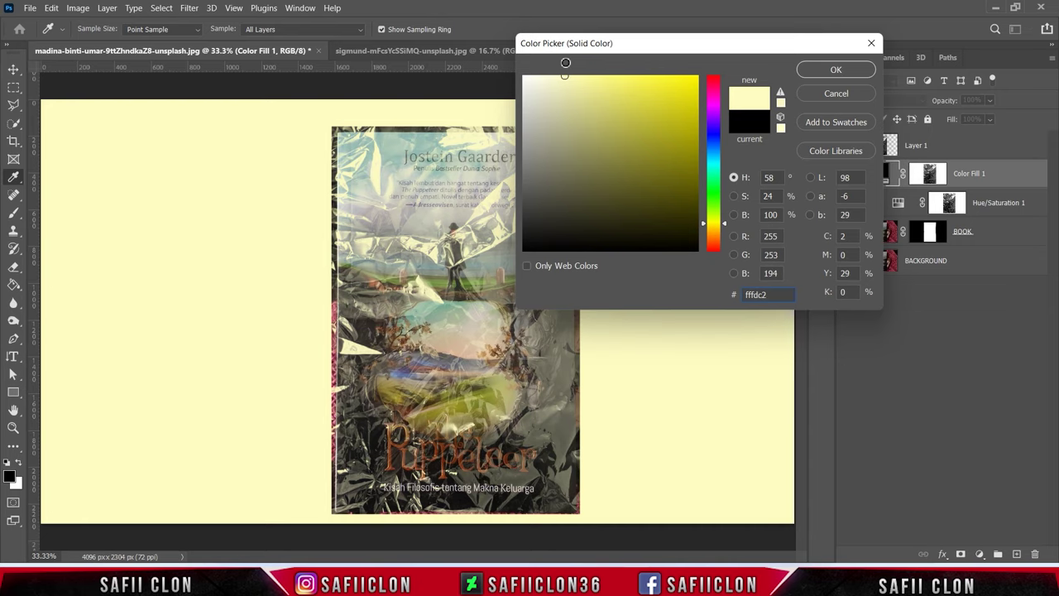
left_click(837, 70)
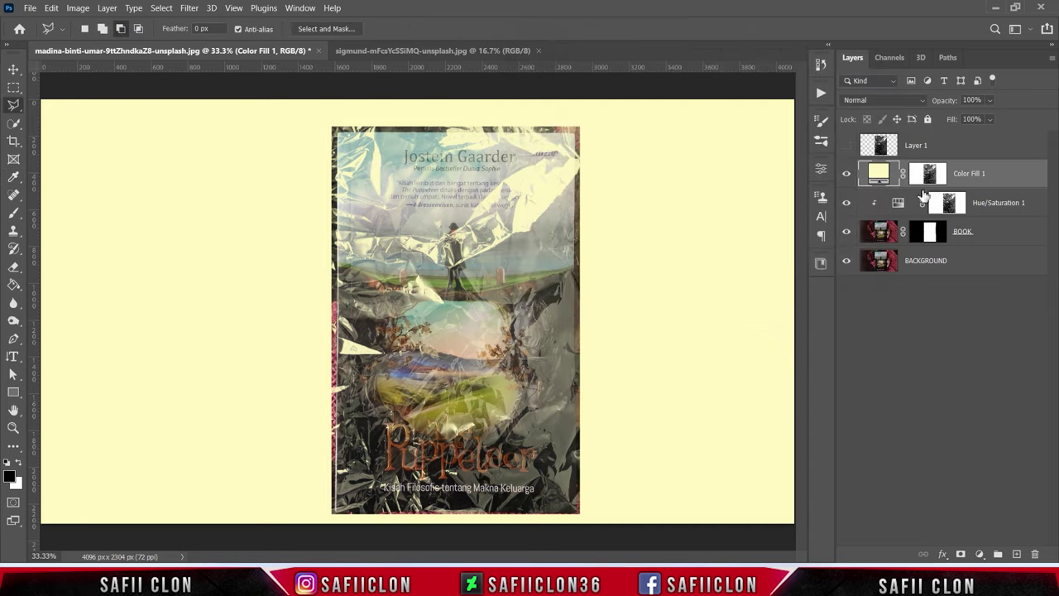
Step: Clip Color Fill 1 to the layer below and blend it in Overlay mode
right_click(1002, 172)
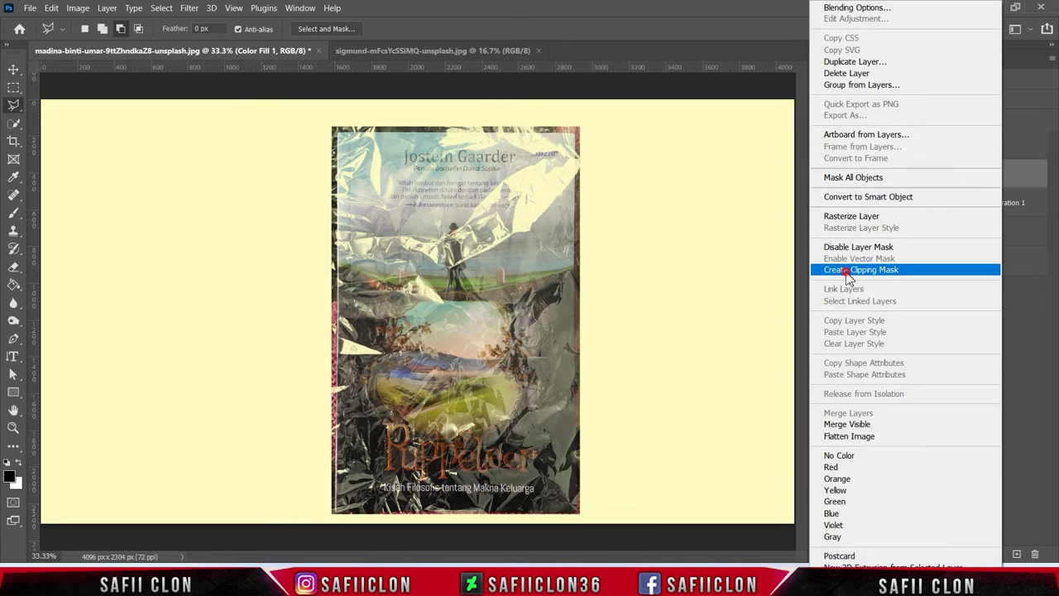
left_click(846, 273)
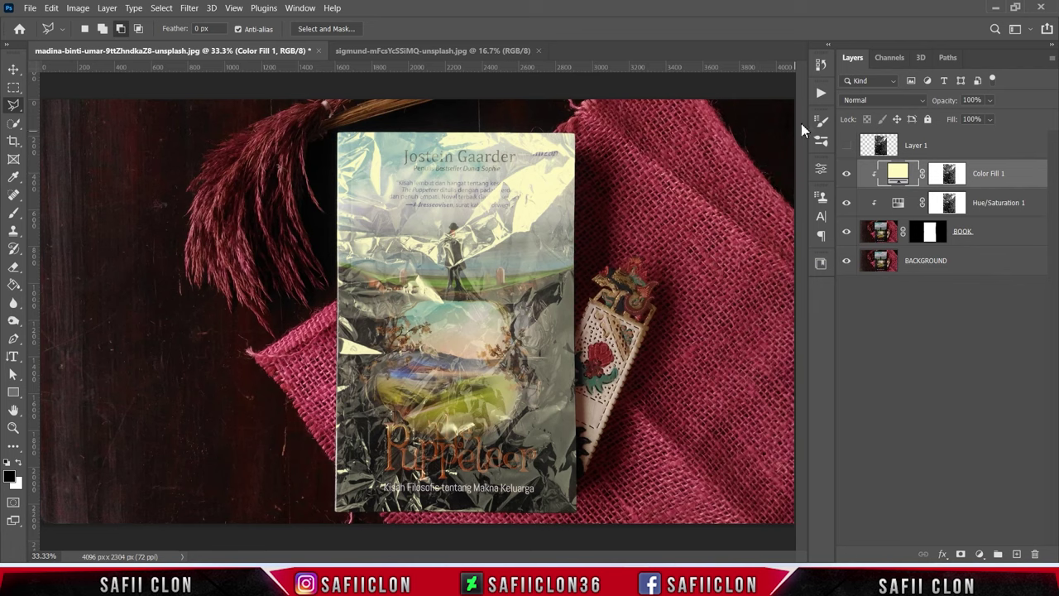
left_click(878, 101)
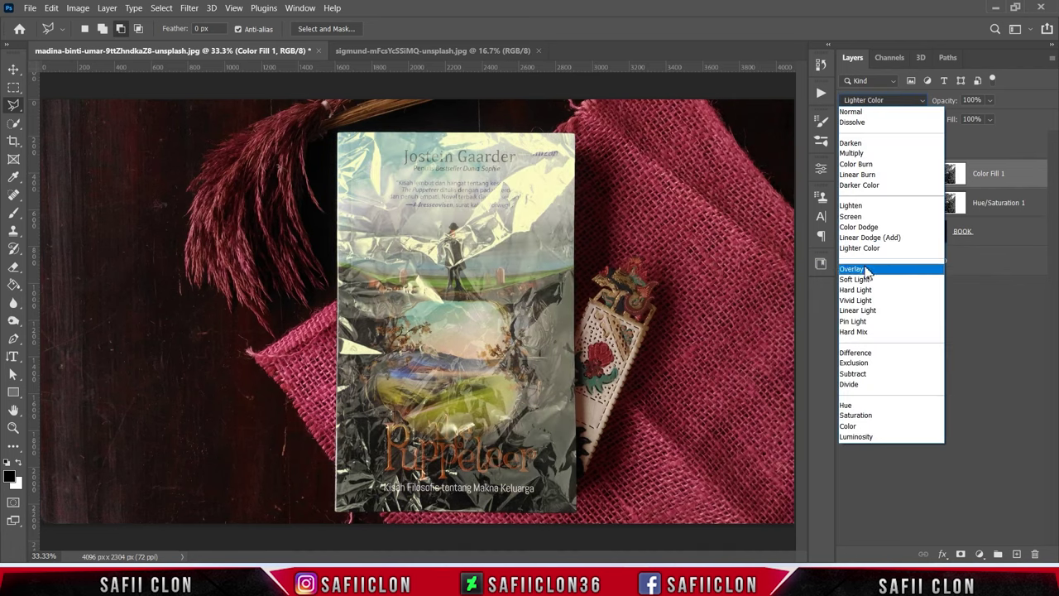
left_click(862, 273)
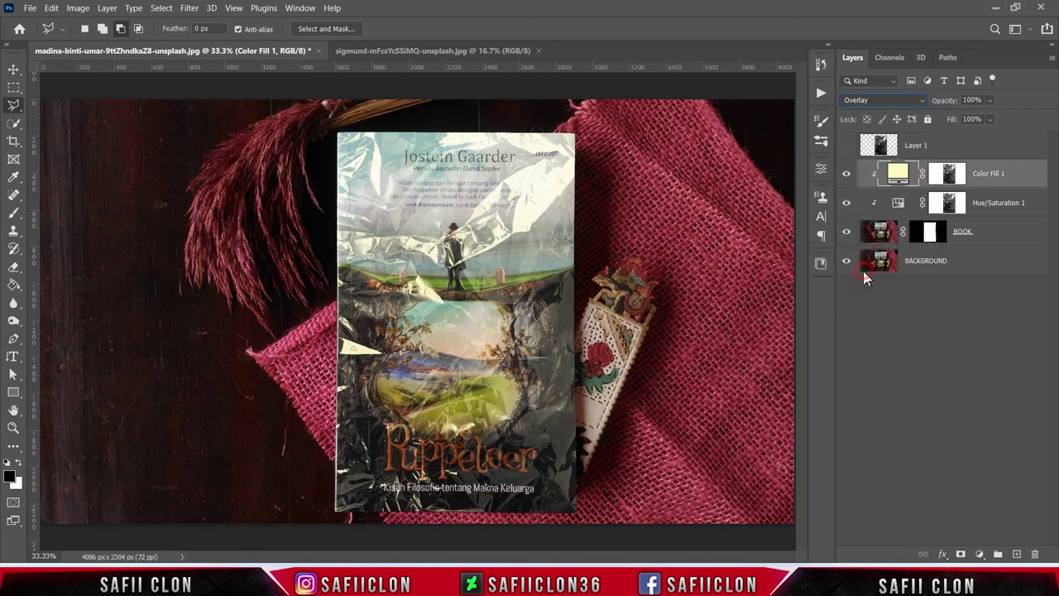
Step: Set Color Fill 1 opacity to 60% and toggle its visibility to compare
left_click(991, 100)
left_click(1005, 117)
left_click_drag(972, 119, 976, 119)
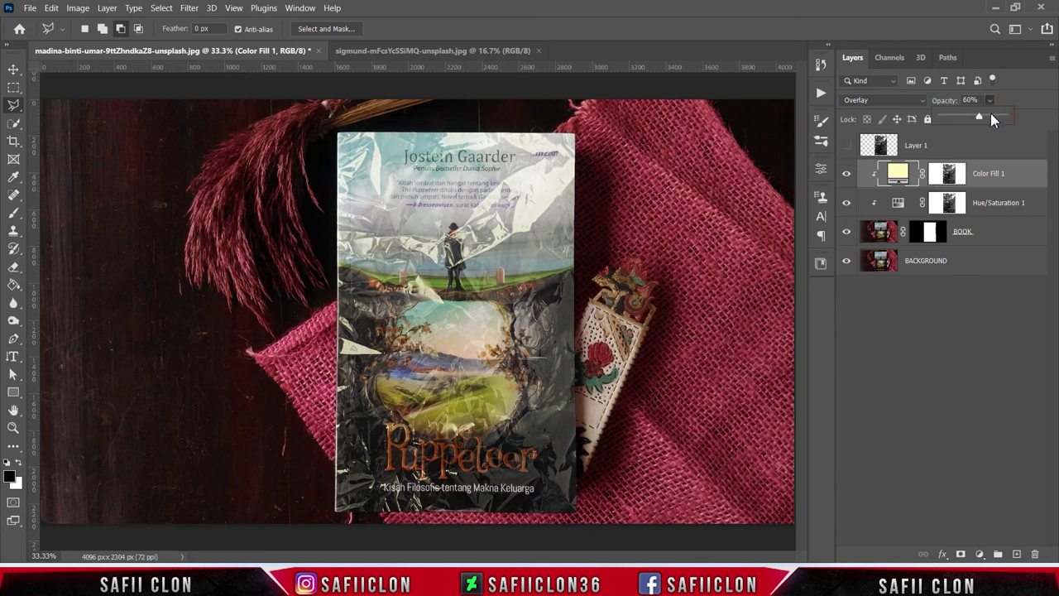
left_click(992, 101)
left_click(846, 173)
left_click(846, 176)
right_click(1016, 173)
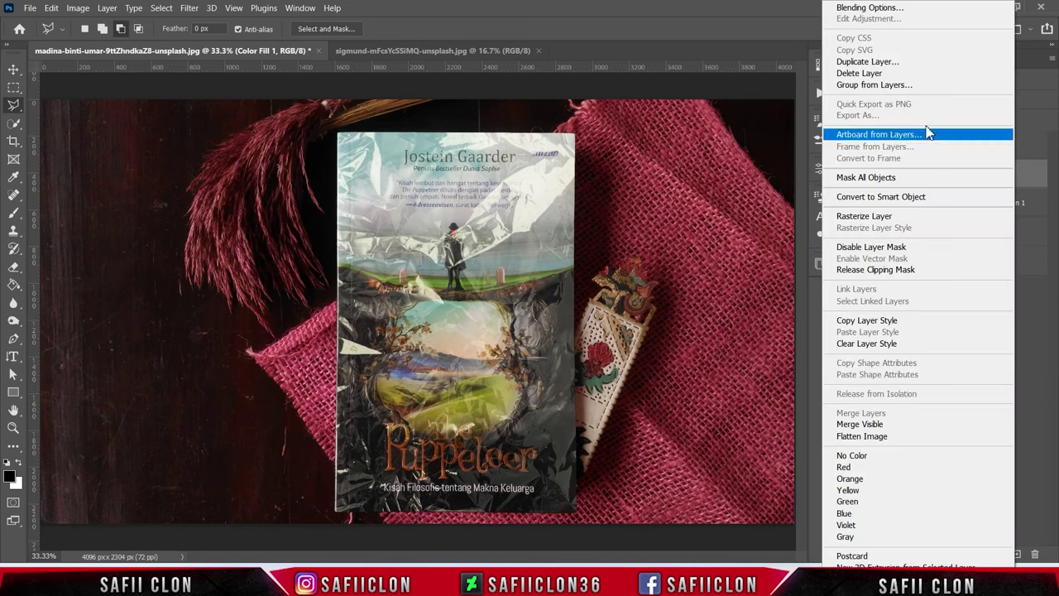
Step: Duplicate Color Fill 1 and recolour the copy with a dark red sampled from the photo
left_click(871, 63)
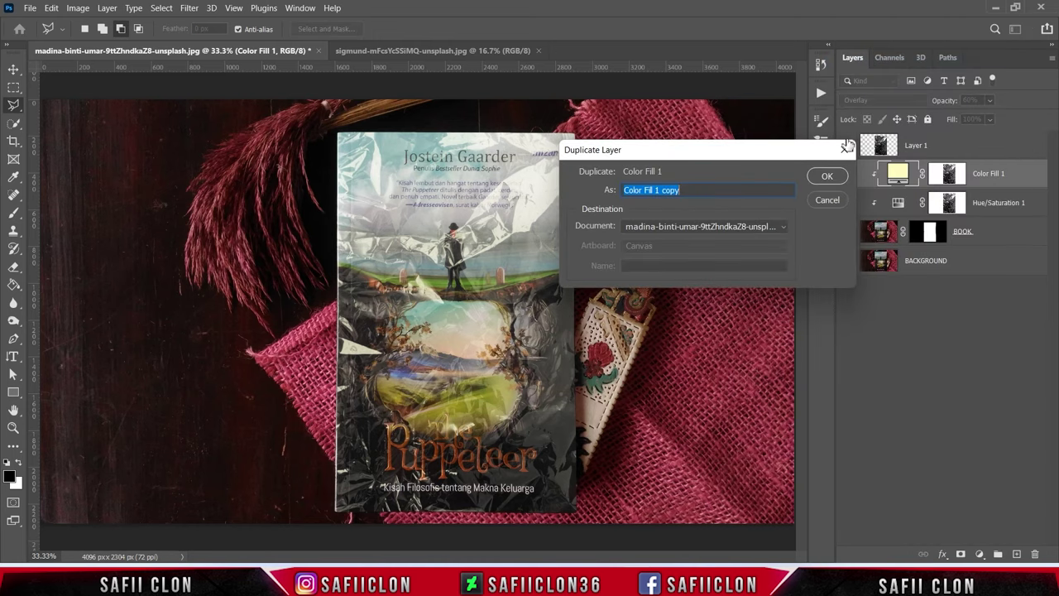
left_click(836, 178)
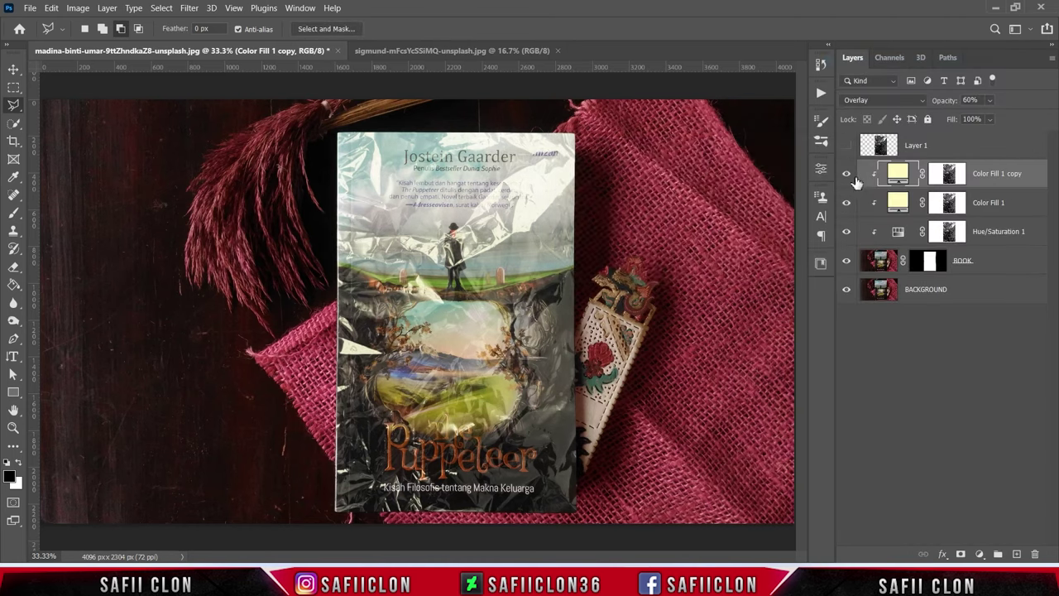
double_click(900, 173)
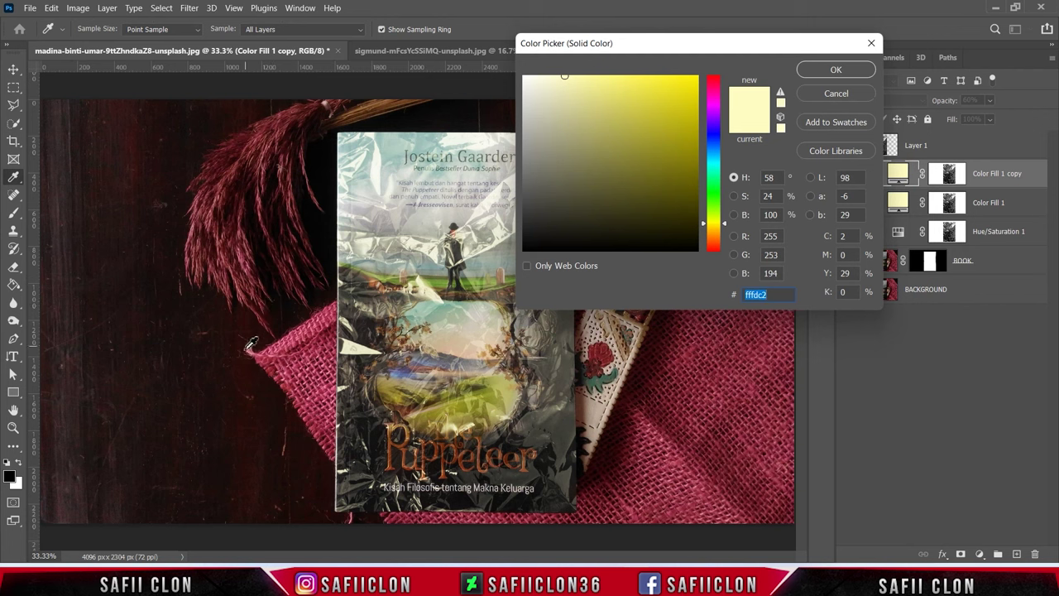
left_click(217, 351)
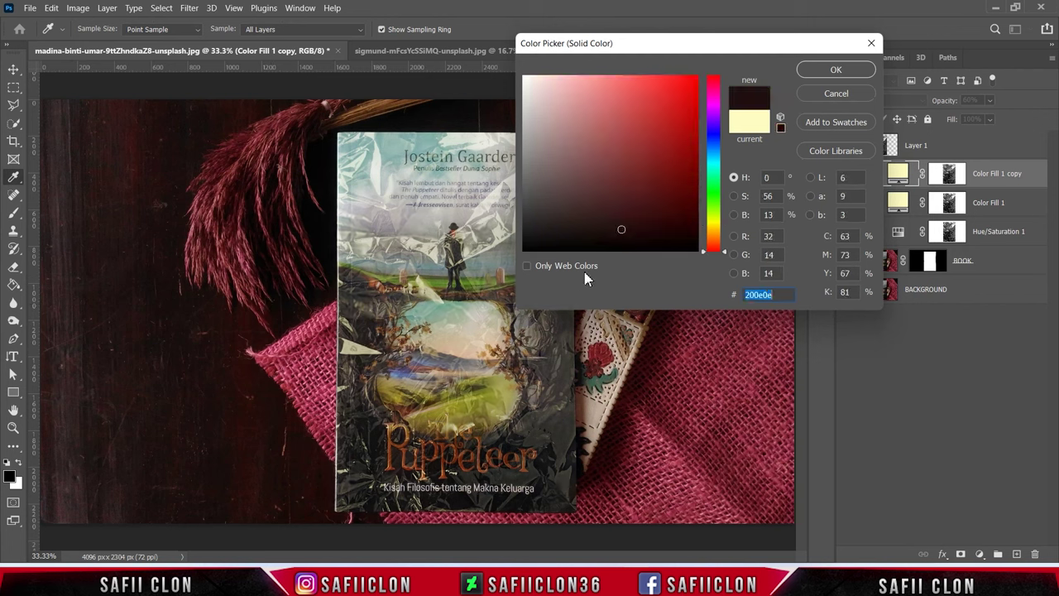
mouse_move(623, 229)
left_mouse_down()
mouse_move(607, 232)
mouse_move(620, 235)
left_mouse_up()
left_click(817, 72)
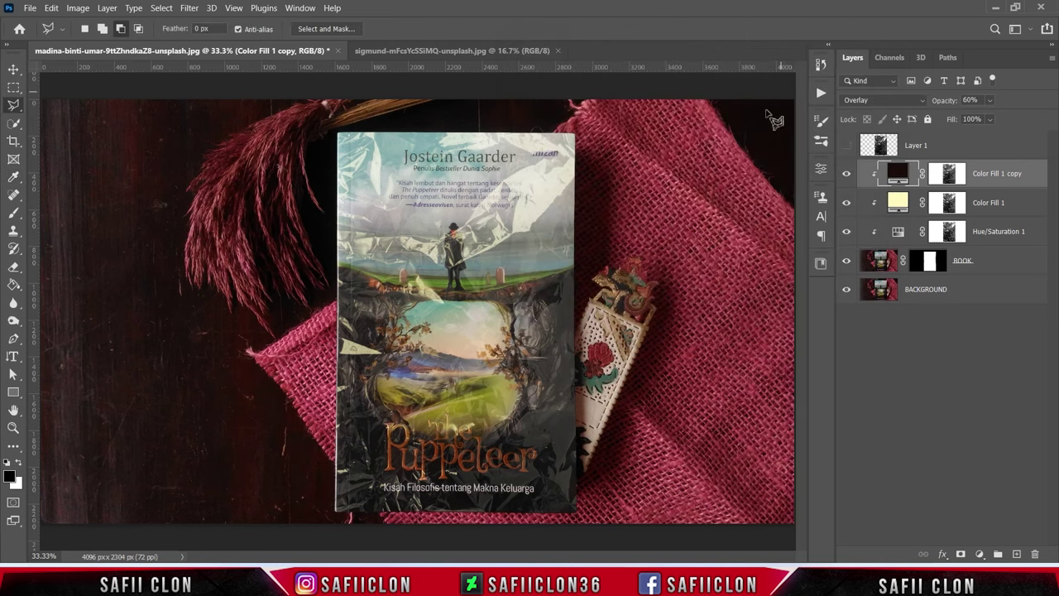
Step: Blend Color Fill 1 copy in Overlay at 53% opacity, toggling fills to compare
left_click(876, 99)
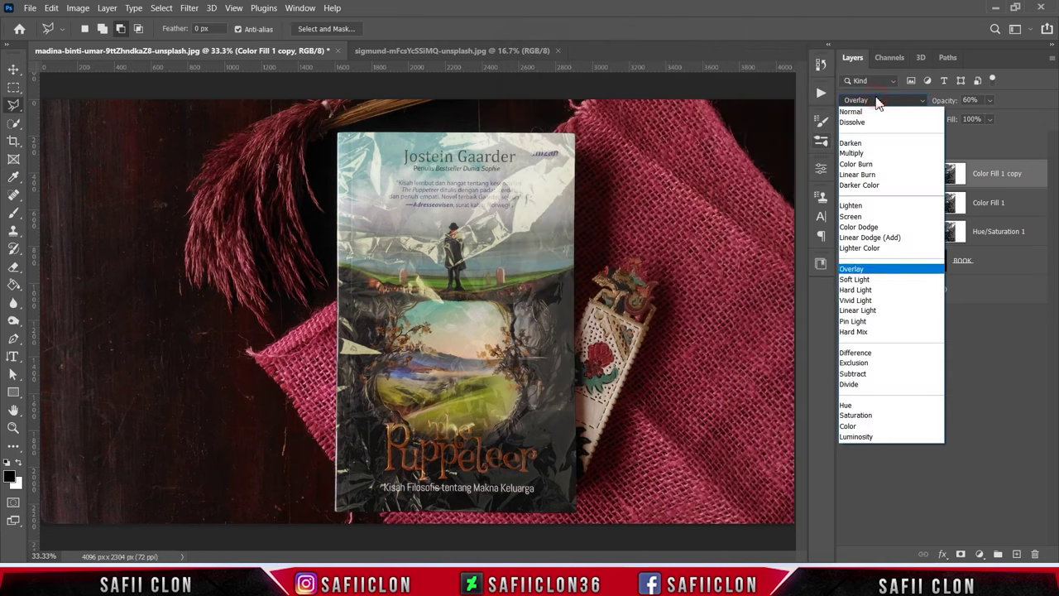
left_click(853, 269)
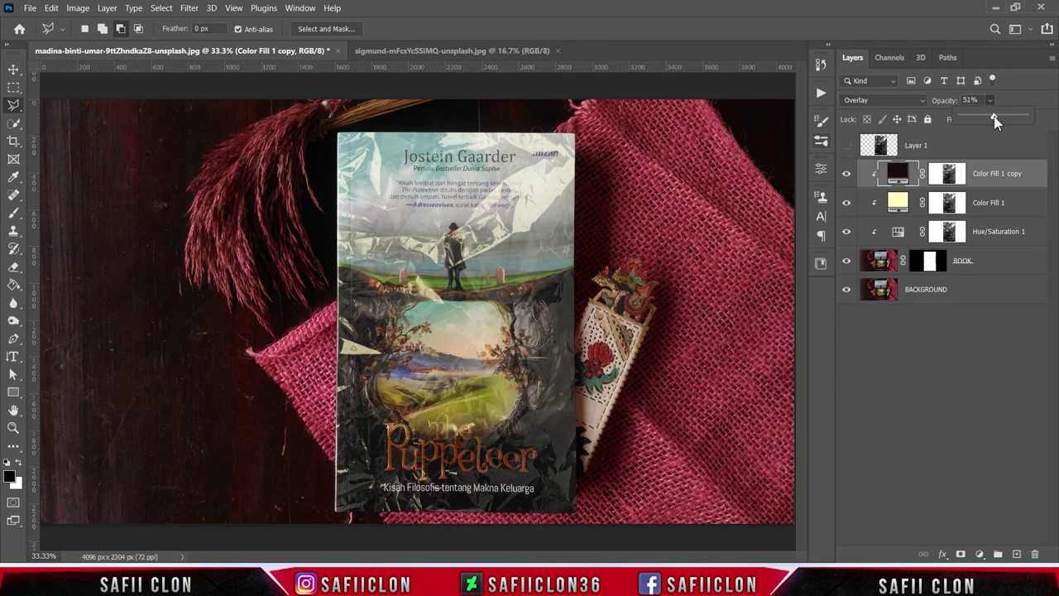
left_click(992, 100)
left_click(847, 174)
left_click(847, 175)
left_click(845, 203)
Step: Change Color Fill 1 to soft peach #ffecd6, then toggle both fills to compare
left_click(846, 205)
double_click(899, 204)
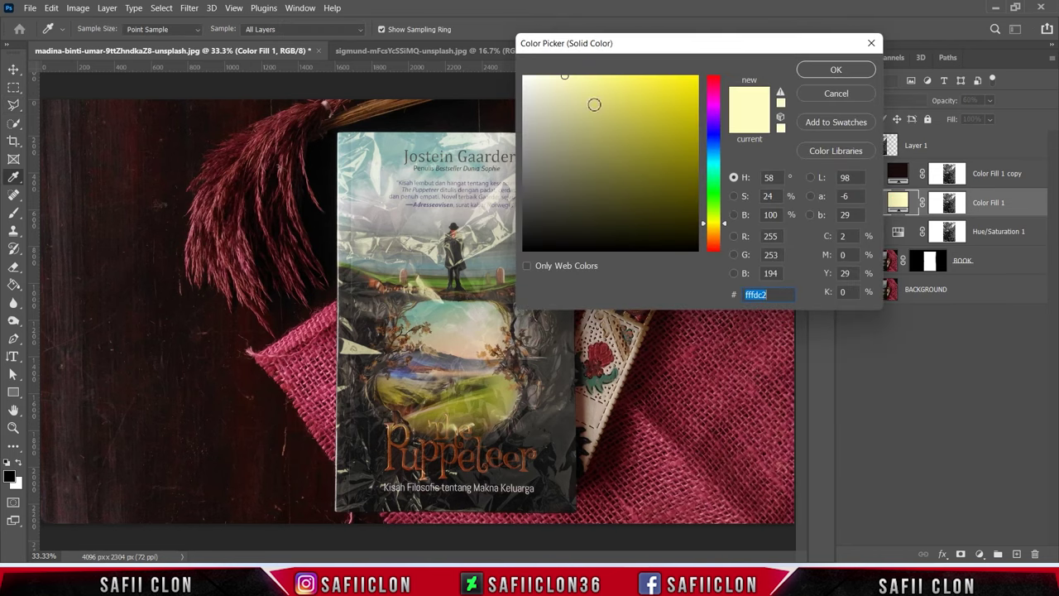
left_click_drag(566, 78, 551, 74)
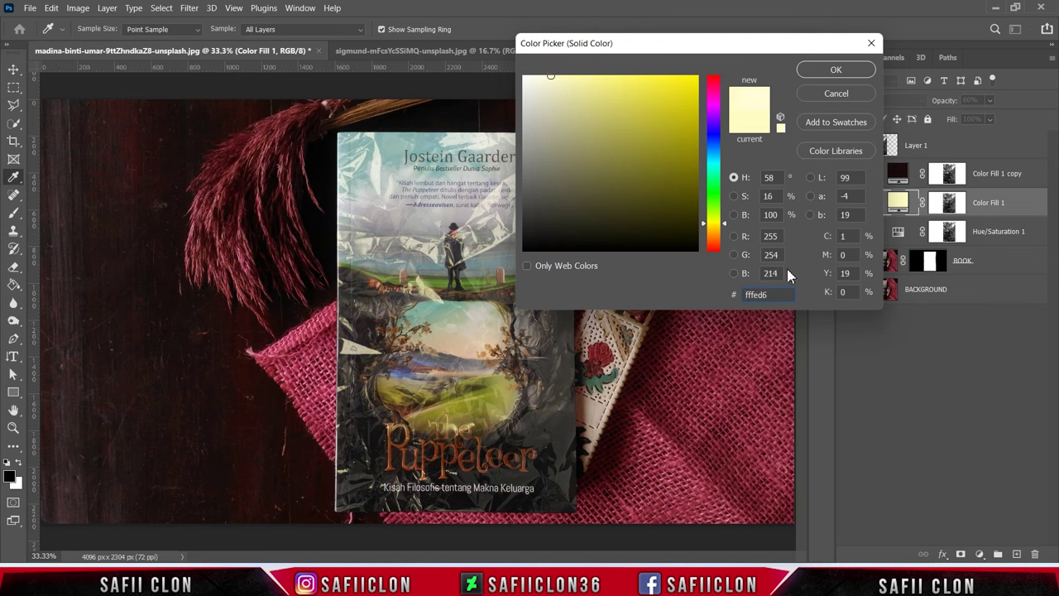
mouse_move(717, 236)
left_mouse_down()
mouse_move(716, 203)
mouse_move(719, 241)
left_mouse_up()
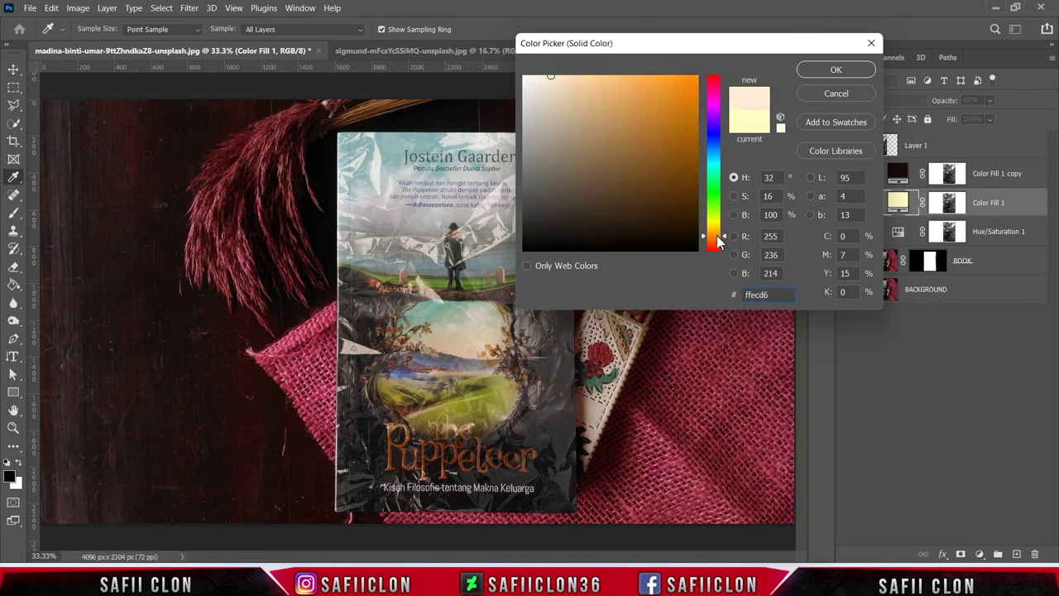
left_click(813, 75)
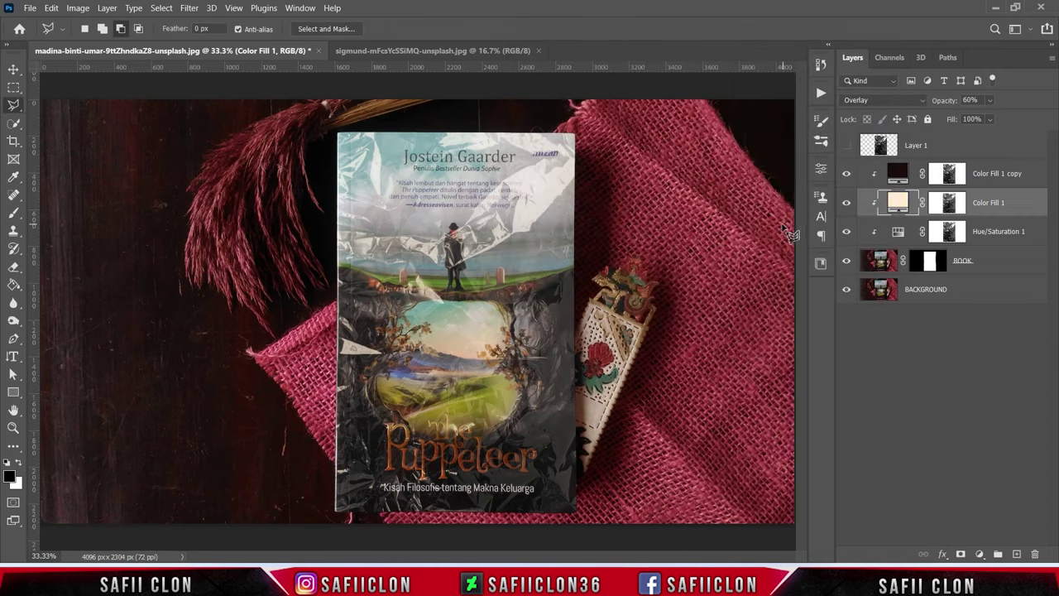
left_click(846, 202)
left_click(845, 173)
Step: Show Layer 1's crumpled plastic, clip it above the fills, and blend it Vivid Light
left_click(959, 145)
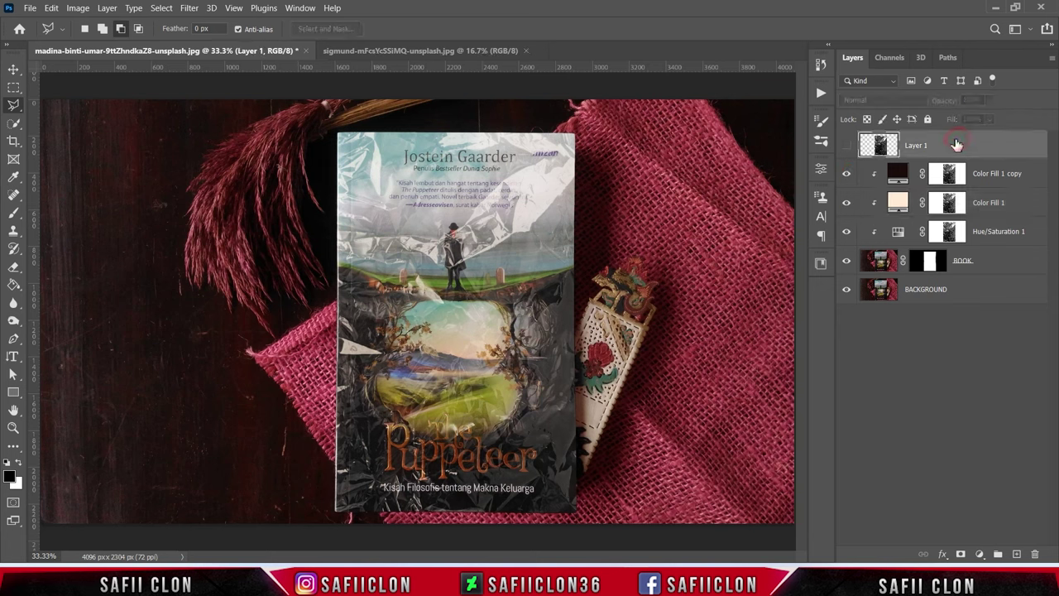
left_click(846, 147)
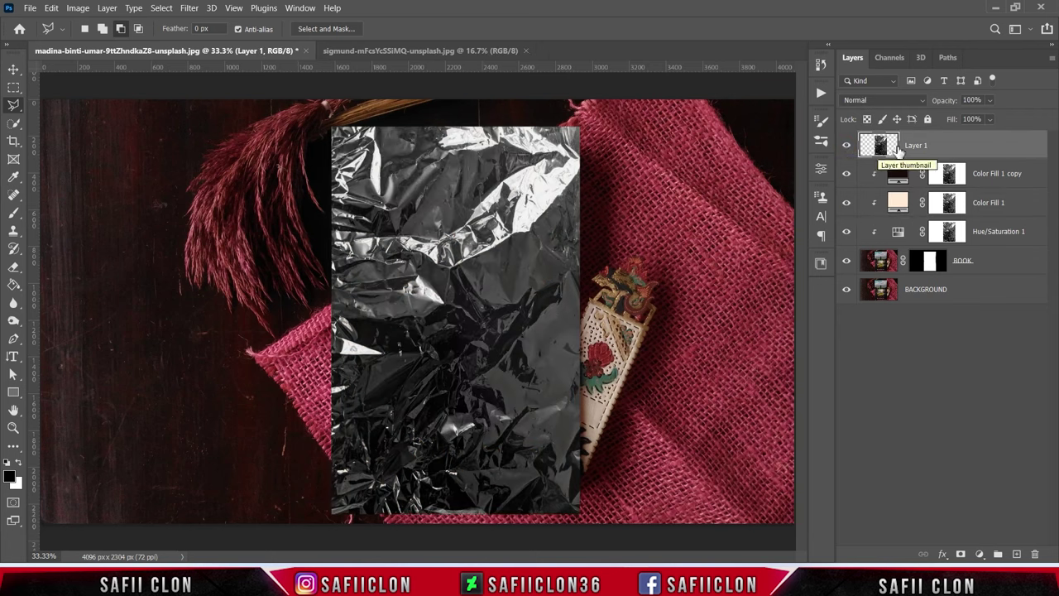
right_click(947, 146)
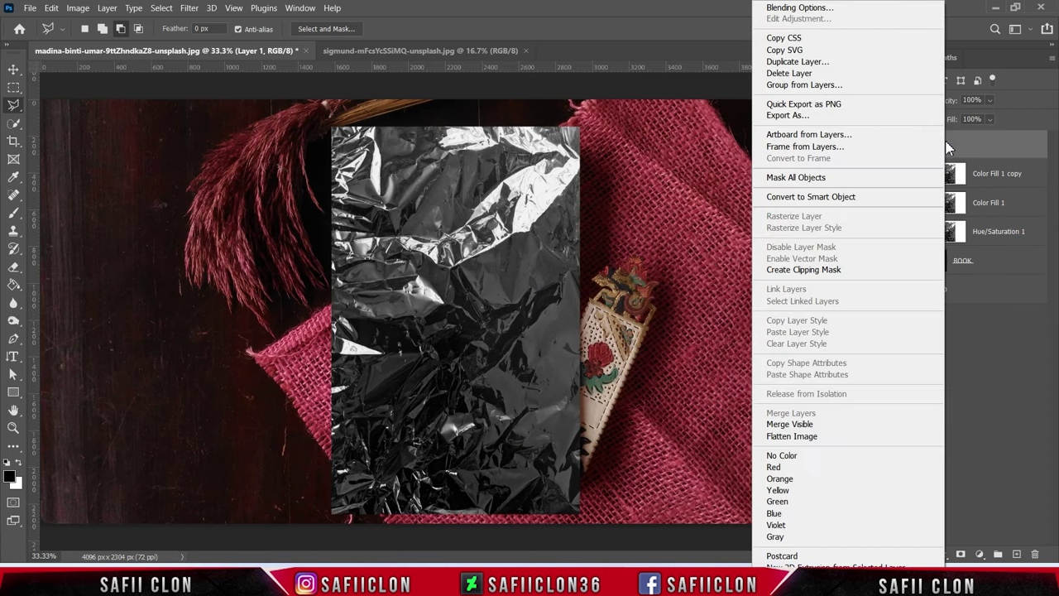
left_click(812, 273)
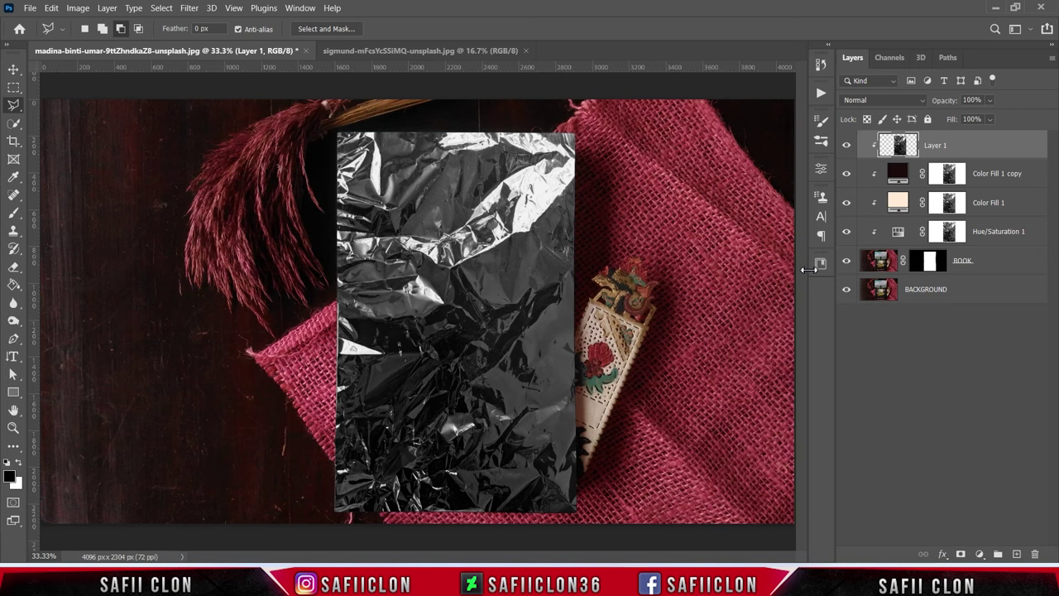
left_click(895, 100)
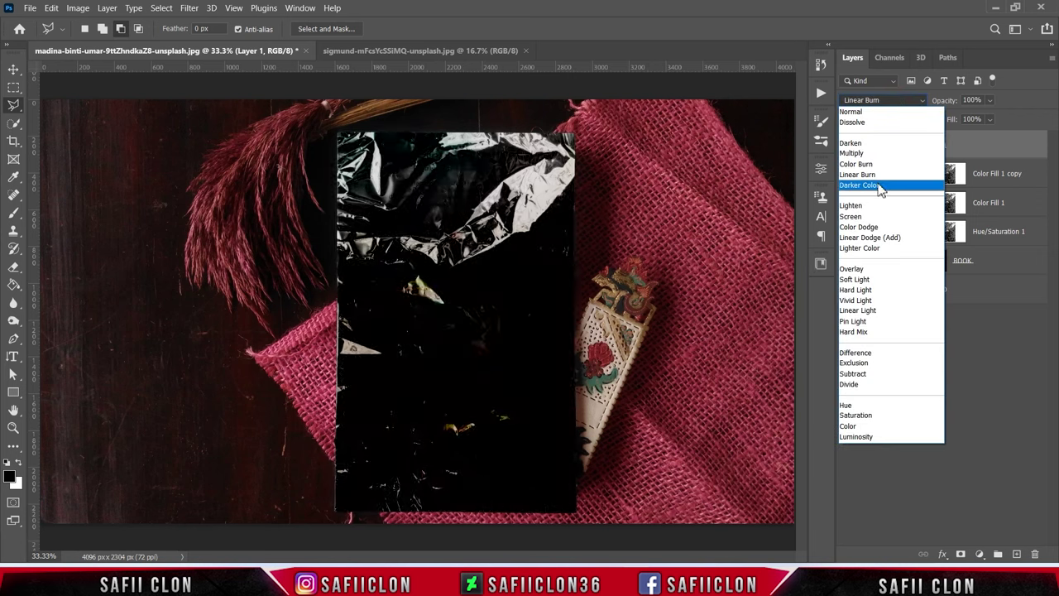
left_click(866, 301)
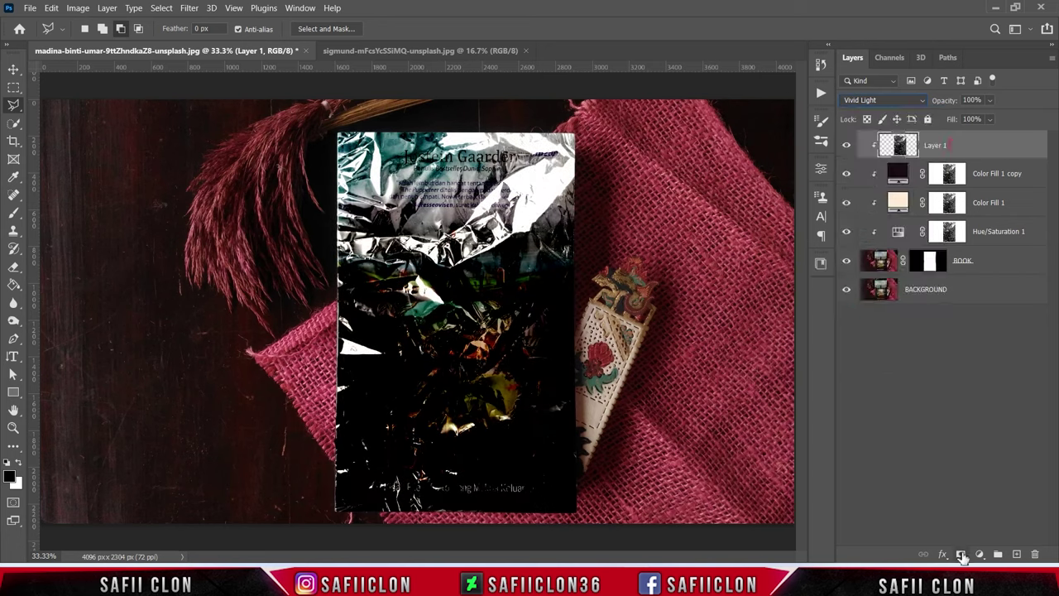
Step: Add an inverted layer mask to Layer 1 and set a Soft Round brush at 13% opacity
left_click(961, 554)
key("ctrl+i")
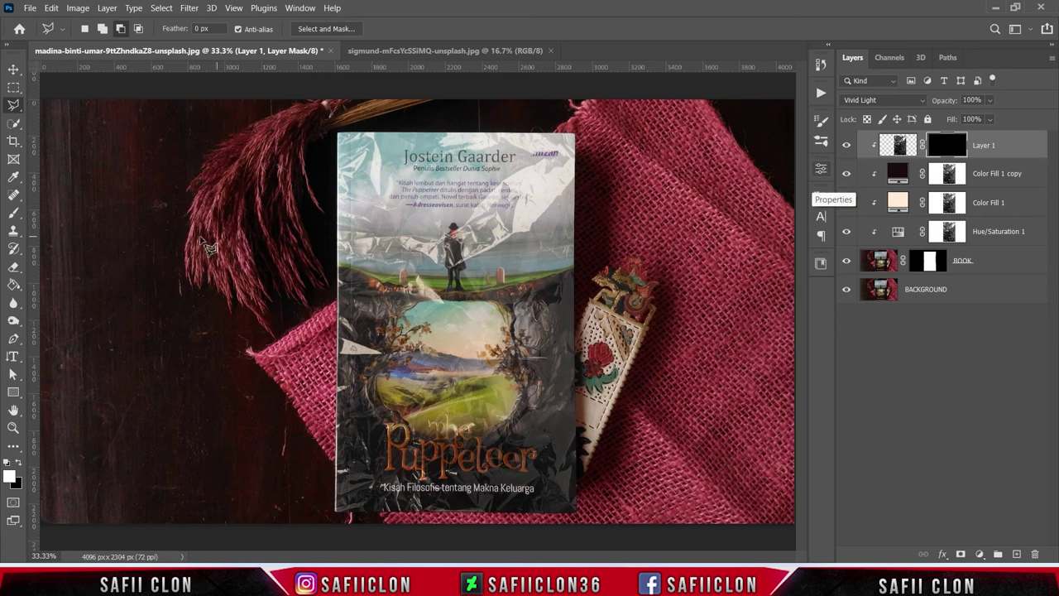
left_click(13, 212)
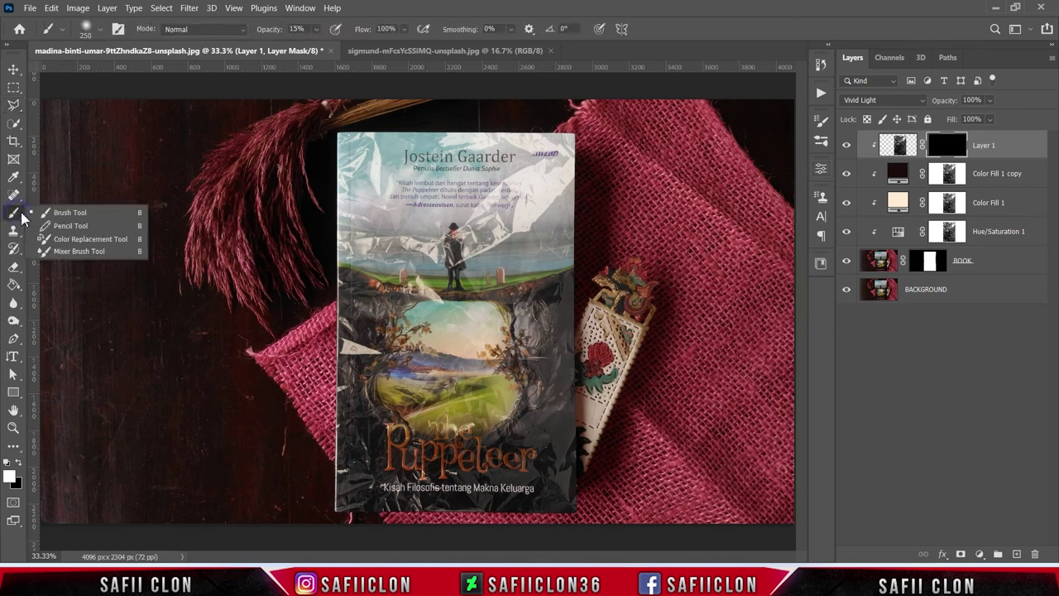
left_click(58, 213)
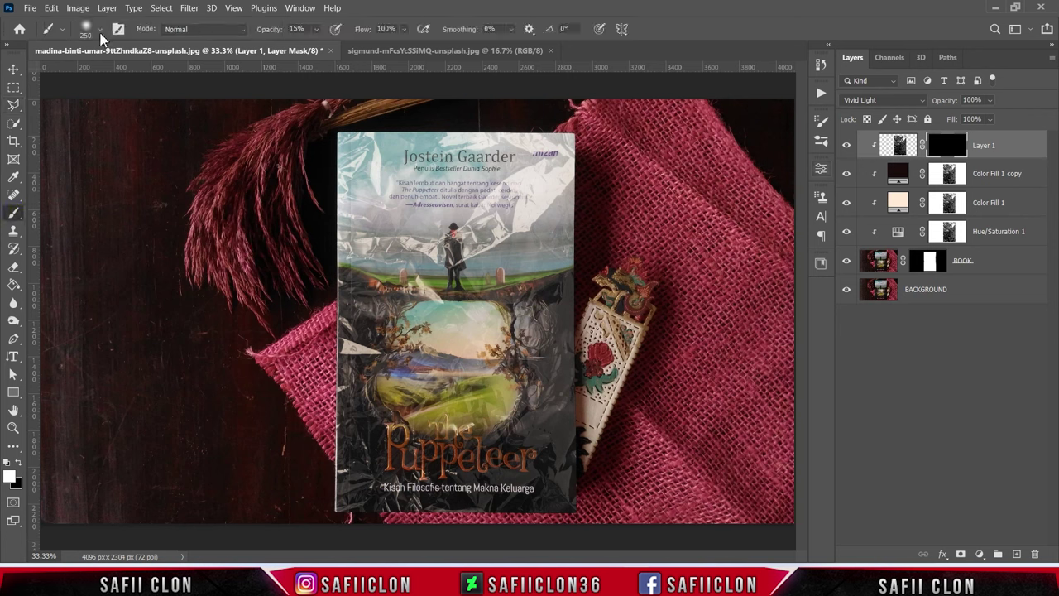
left_click(102, 30)
left_click(114, 219)
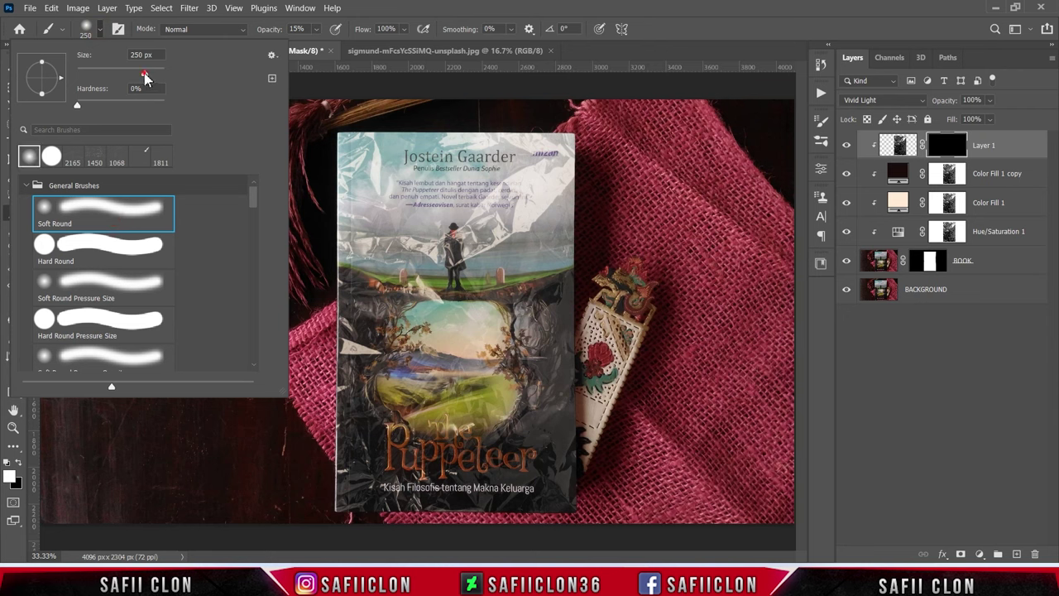
left_click(100, 30)
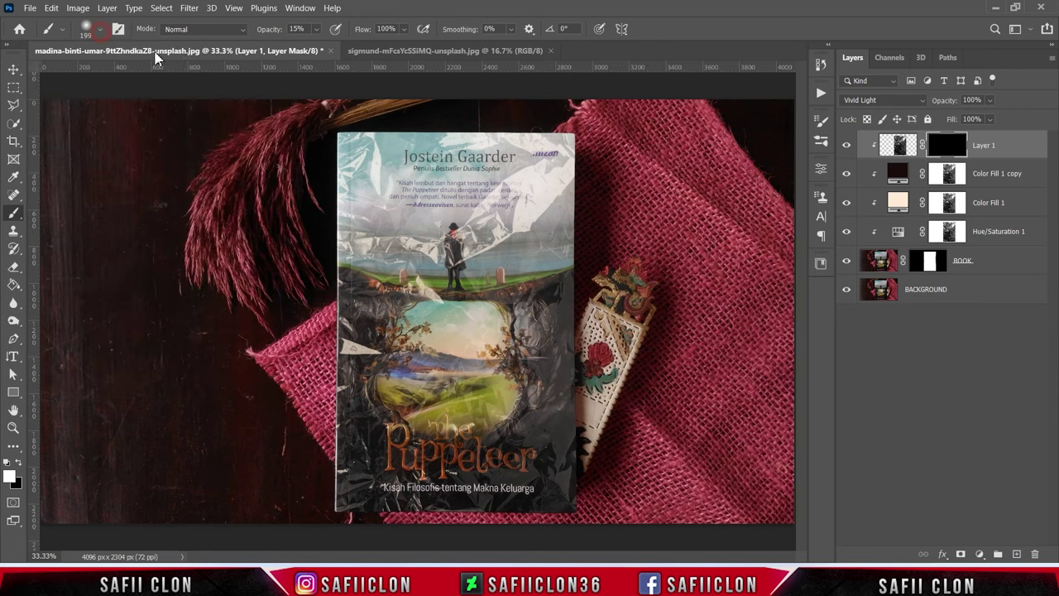
left_click(317, 29)
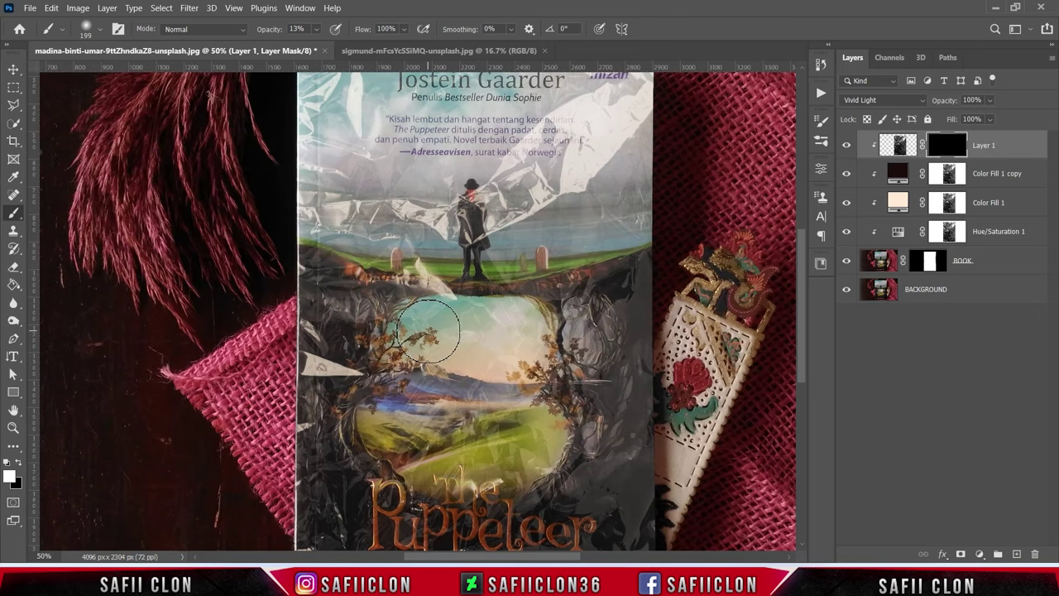
Step: Paint the mask along the book's left edge to reveal the burlap
scroll(428, 329, "up", 2)
scroll(370, 419, "up", 2)
mouse_move(312, 380)
left_mouse_down()
mouse_move(298, 359)
mouse_move(291, 451)
left_mouse_up()
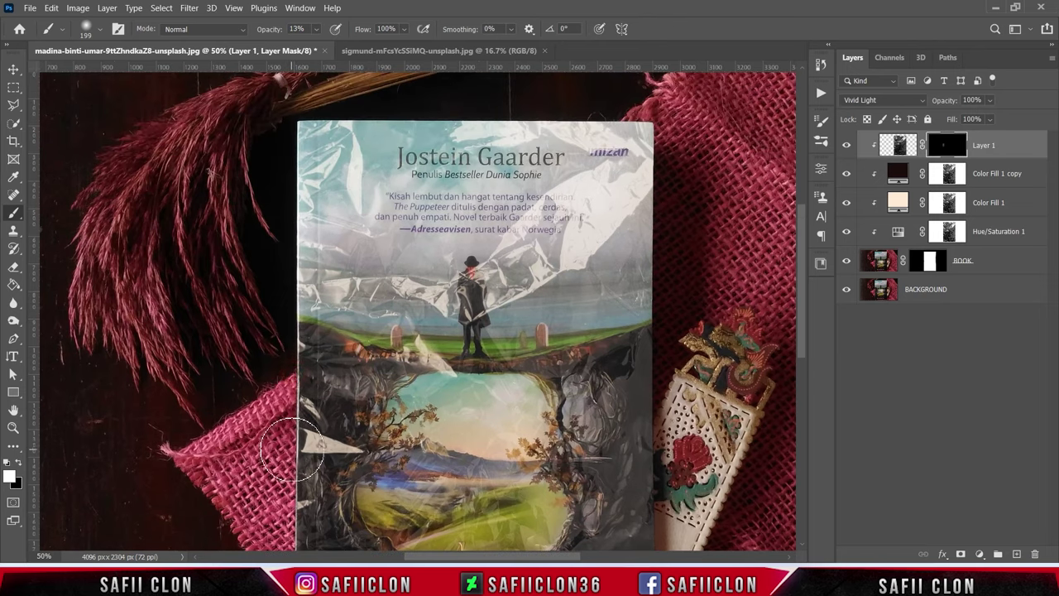
scroll(290, 451, "down", 2)
scroll(284, 480, "down", 2)
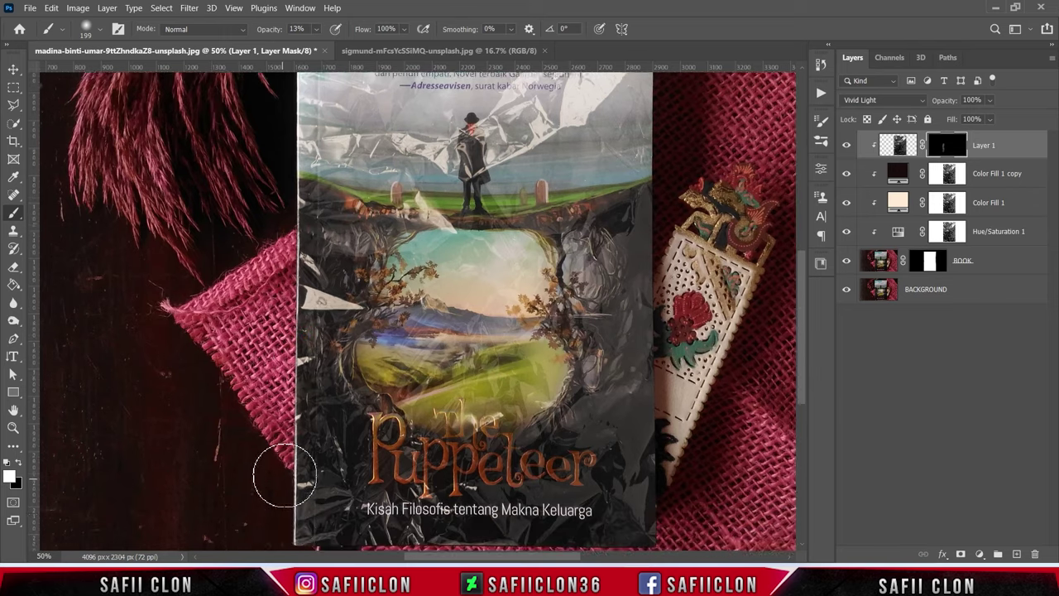
scroll(285, 481, "down", 1)
Step: Repaint the mask over the top-left stalk and the book's top-right corner, brush size 150
key("bracketright")
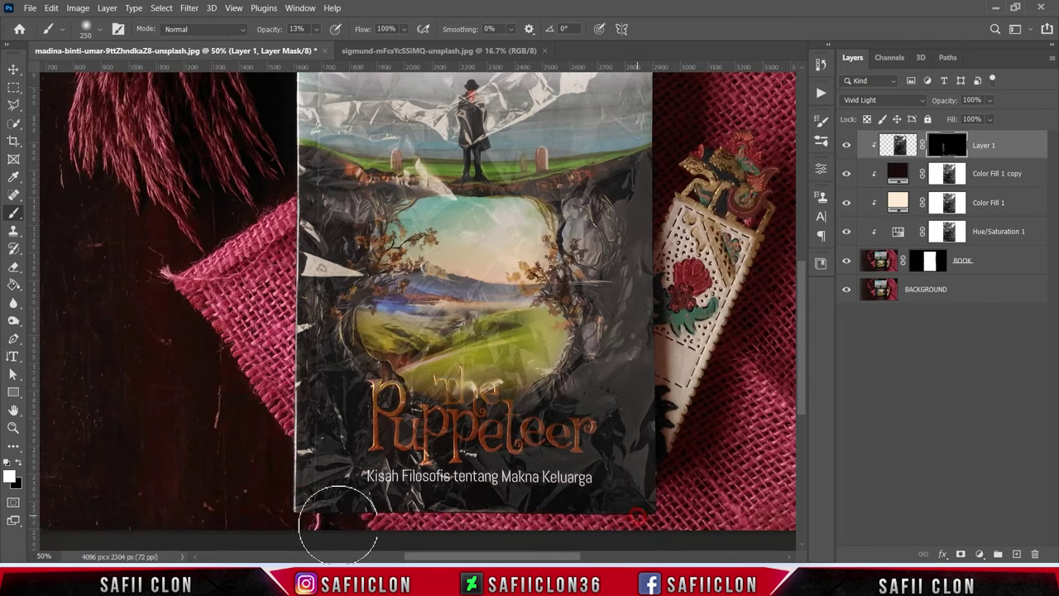
scroll(670, 502, "up", 1)
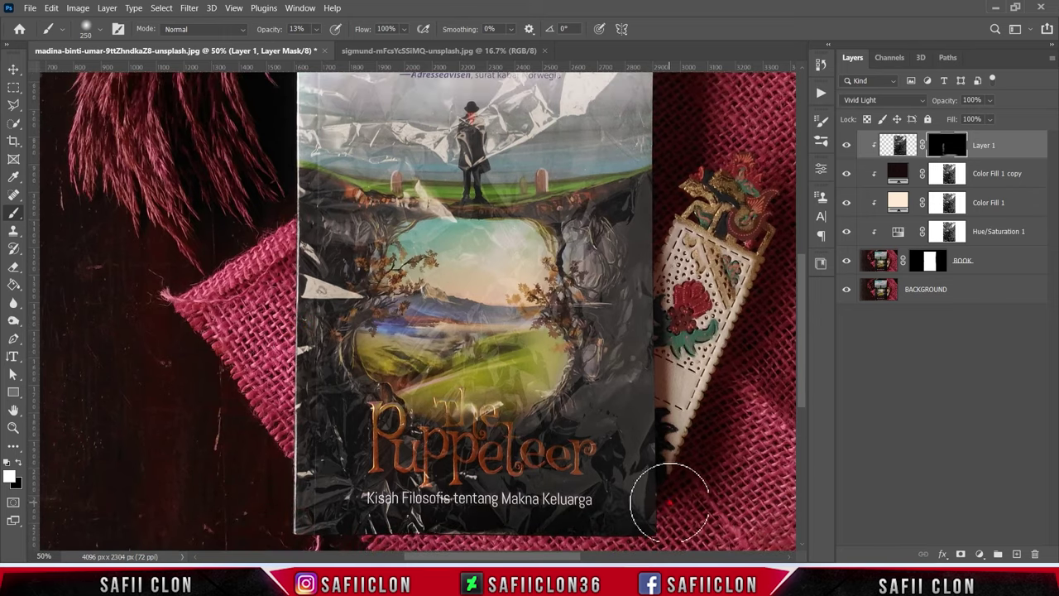
scroll(653, 372, "up", 2)
scroll(633, 177, "up", 3)
scroll(633, 177, "up", 1)
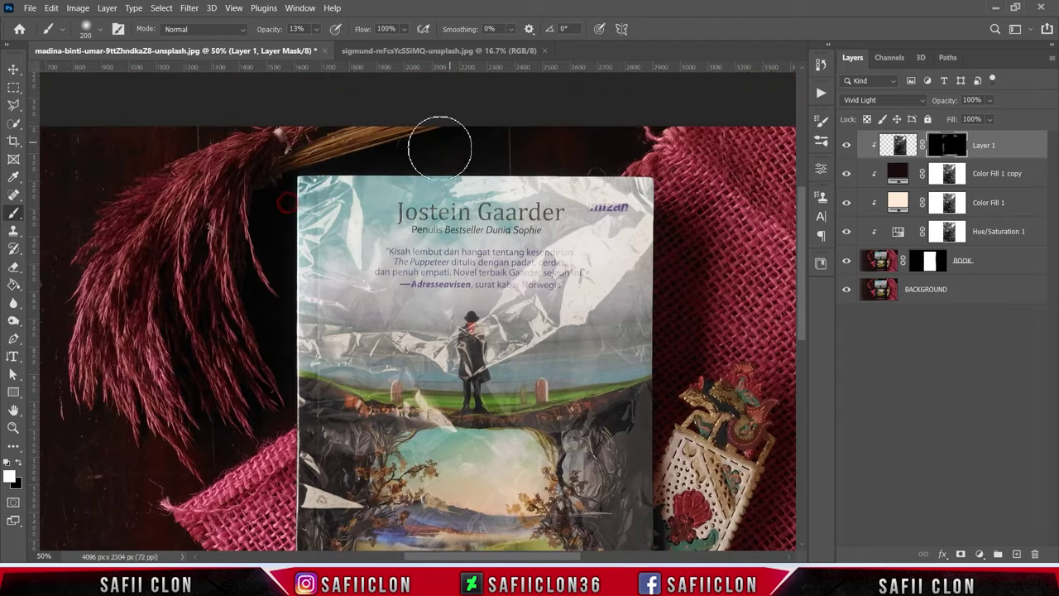
left_click_drag(304, 169, 377, 154)
scroll(598, 153, "down", 1)
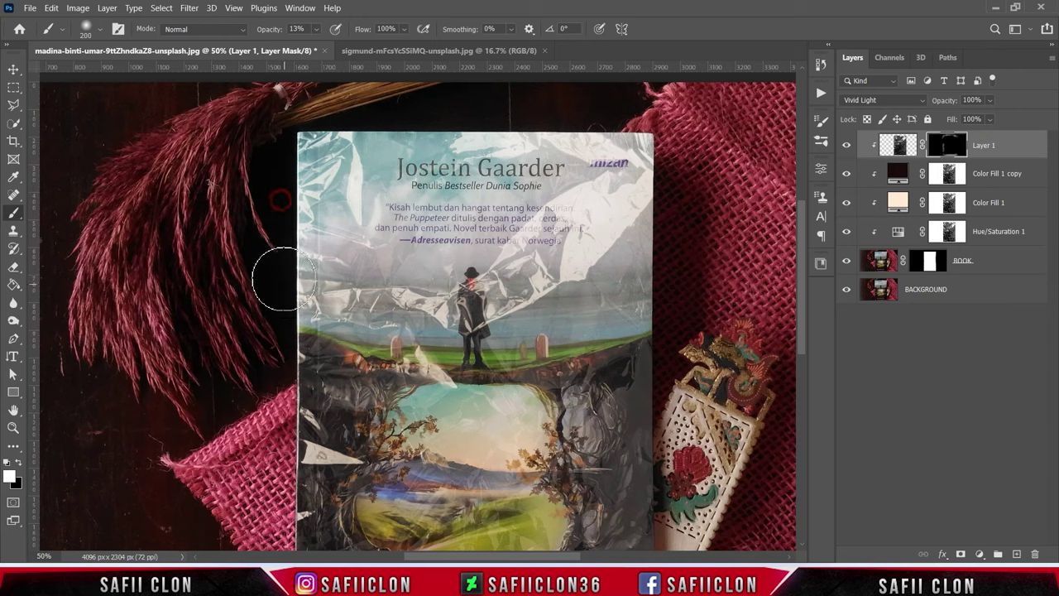
key("bracketleft")
key("bracketleft")
left_click(664, 258)
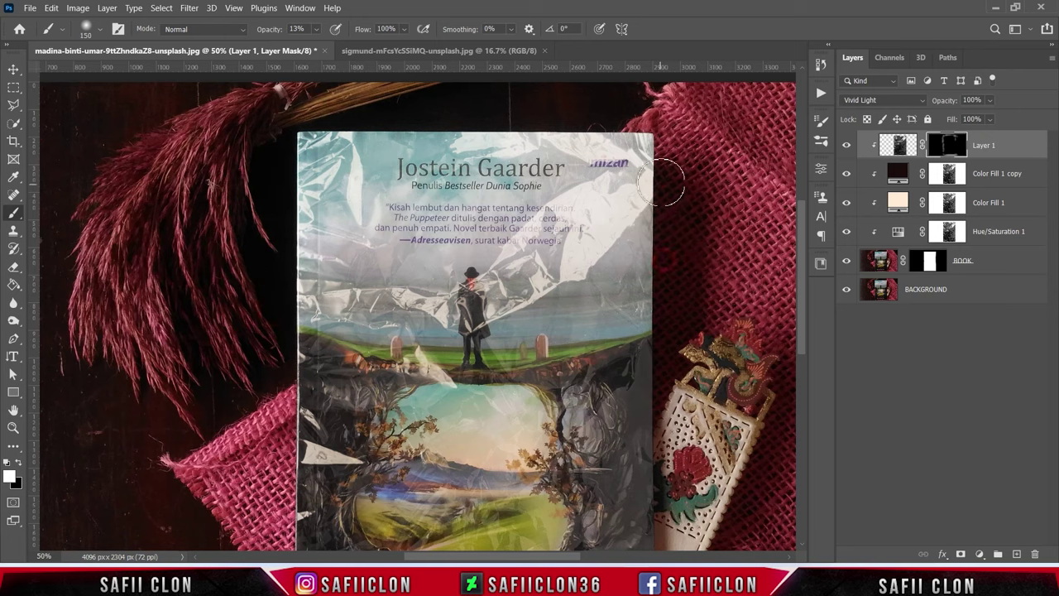
Step: Paint across The Puppeteer title with a 200 brush so it reads through the plastic
scroll(671, 317, "down", 1)
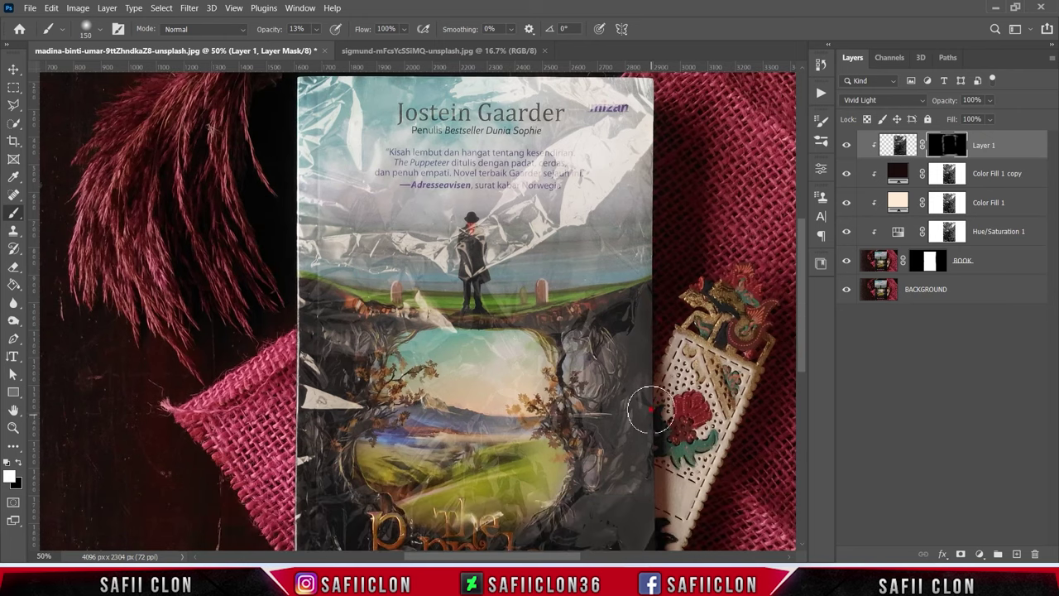
scroll(662, 418, "down", 2)
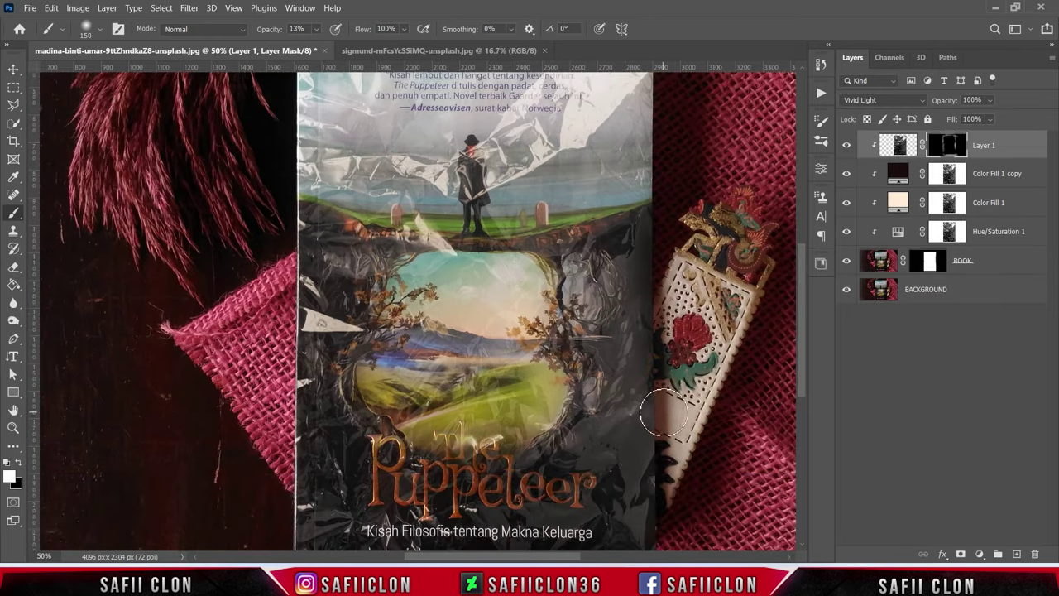
key("bracketright")
scroll(385, 356, "down", 1)
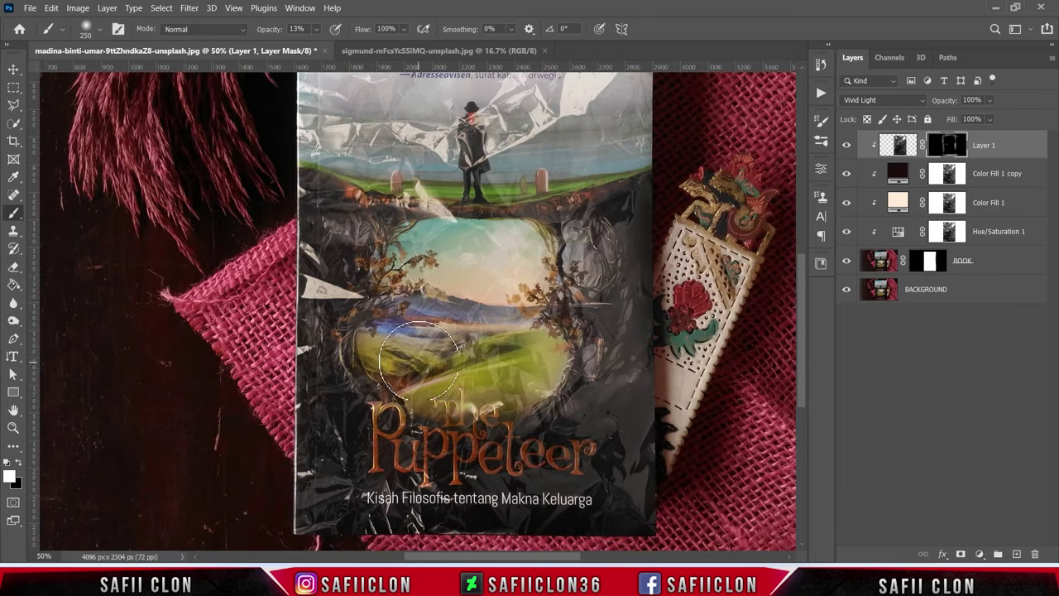
key("bracketleft")
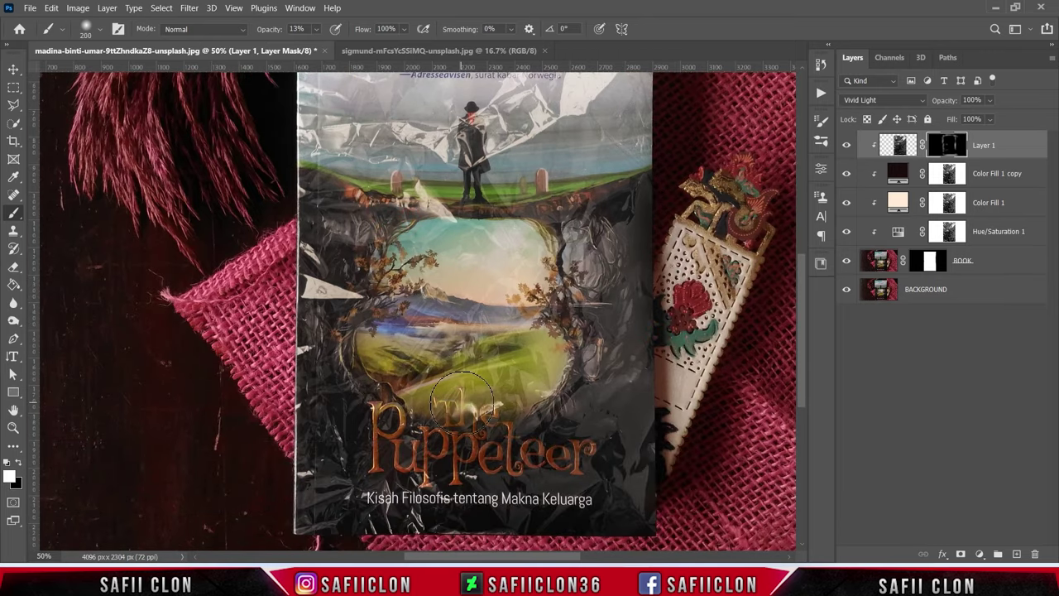
mouse_move(467, 420)
left_mouse_down()
mouse_move(533, 460)
mouse_move(609, 433)
mouse_move(656, 378)
left_mouse_up()
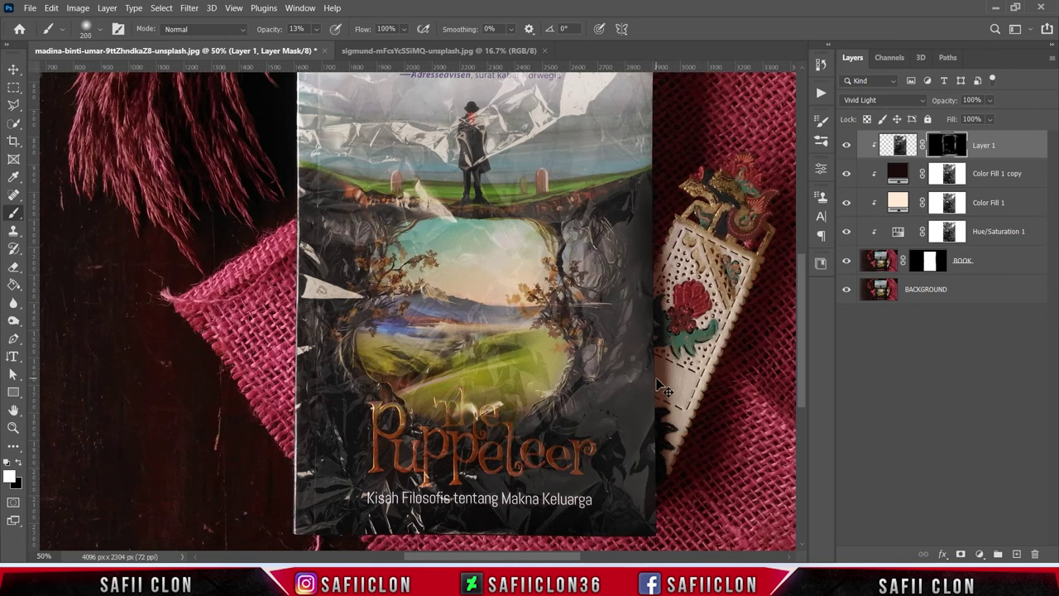
key("ctrl+minus")
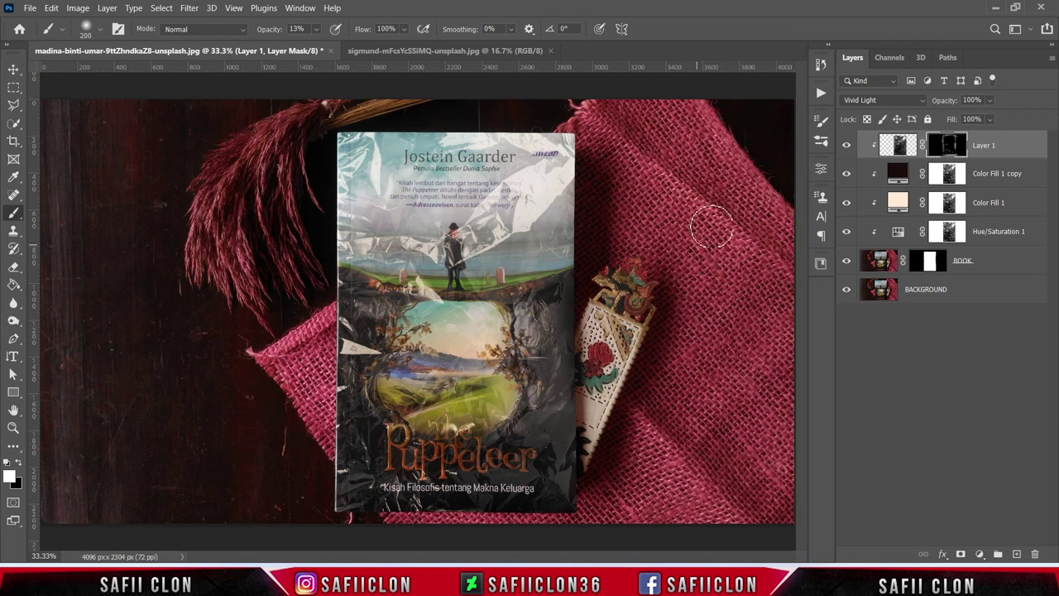
Step: Toggle Layer 1's visibility to compare the plastic texture on and off
left_click(847, 146)
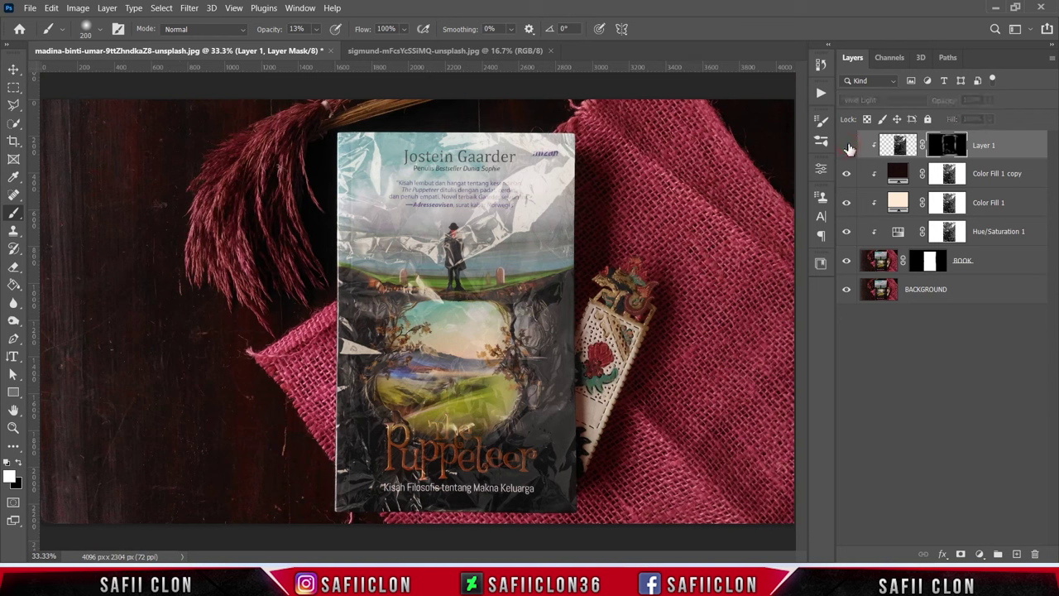
left_click(847, 145)
left_click(847, 146)
left_click(847, 145)
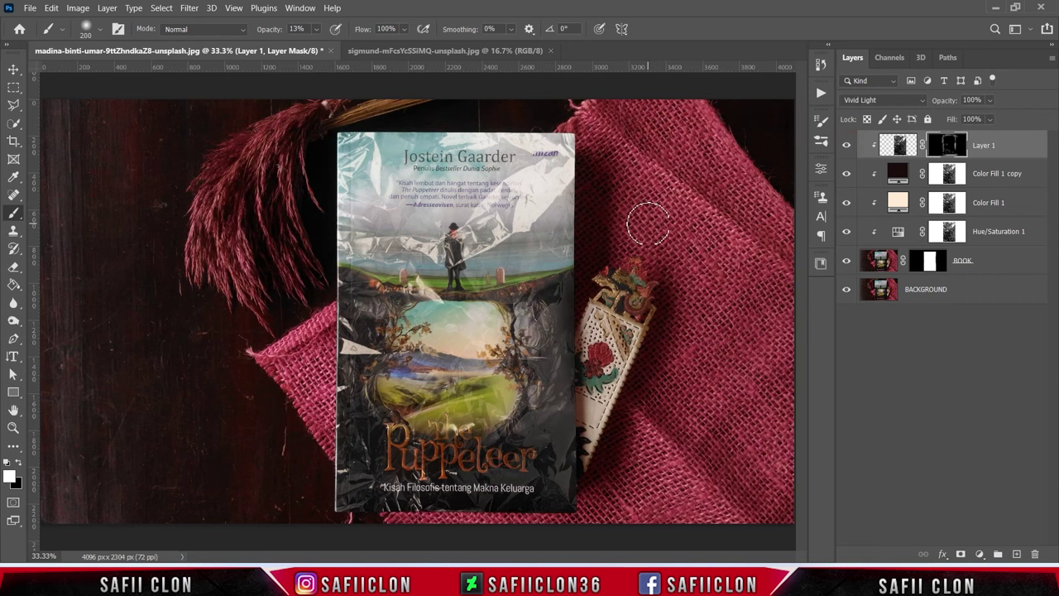
key("ctrl+plus")
key("ctrl+plus")
key("ctrl+minus")
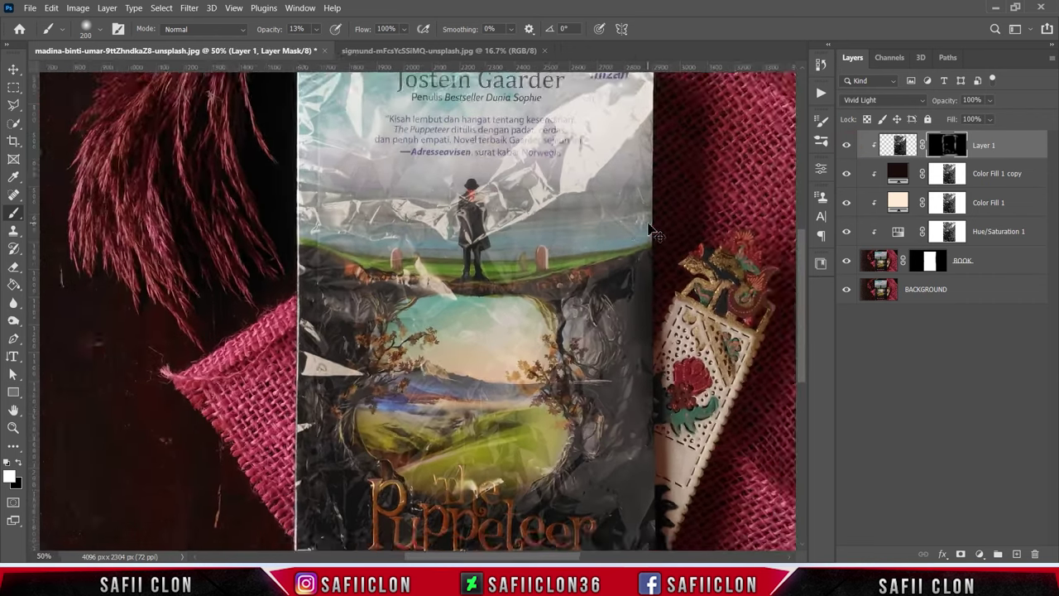
key("ctrl+minus")
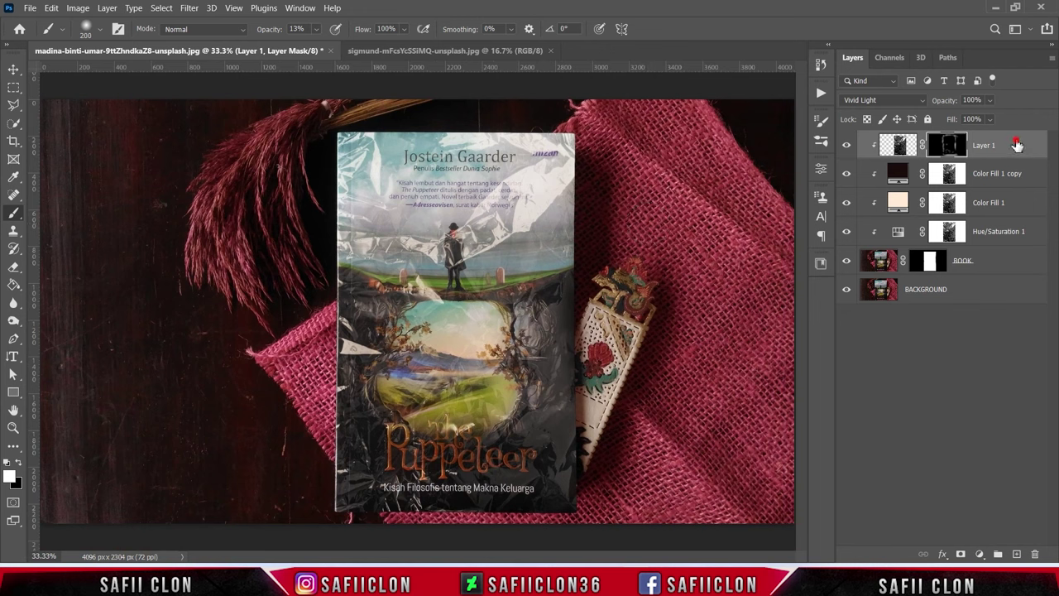
Step: Group Layer 1 through BOOK into a group named EDIT, then toggle it to compare
left_click(1004, 262, "shift")
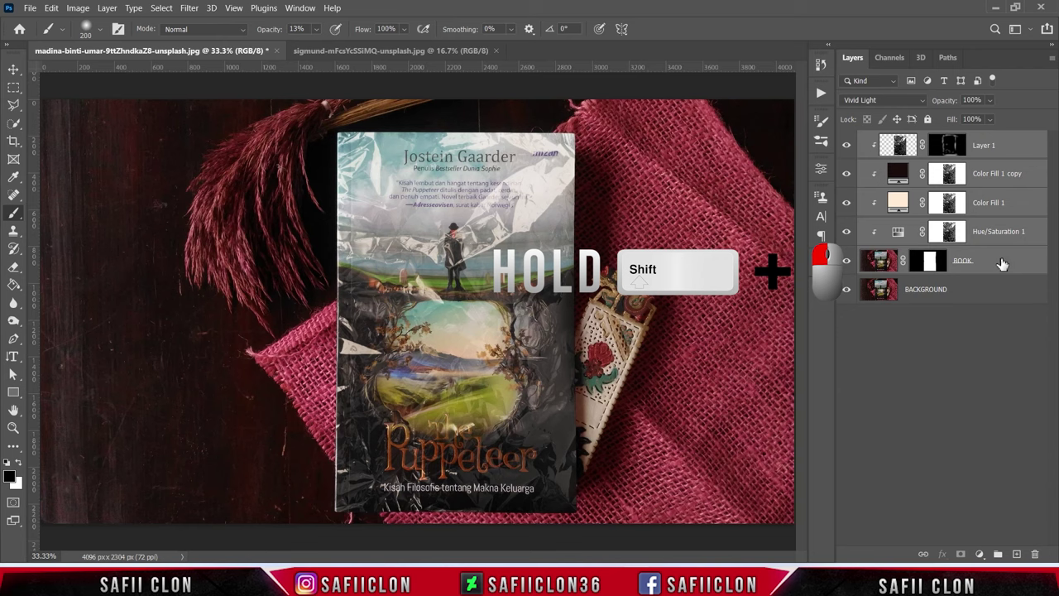
right_click(1001, 263)
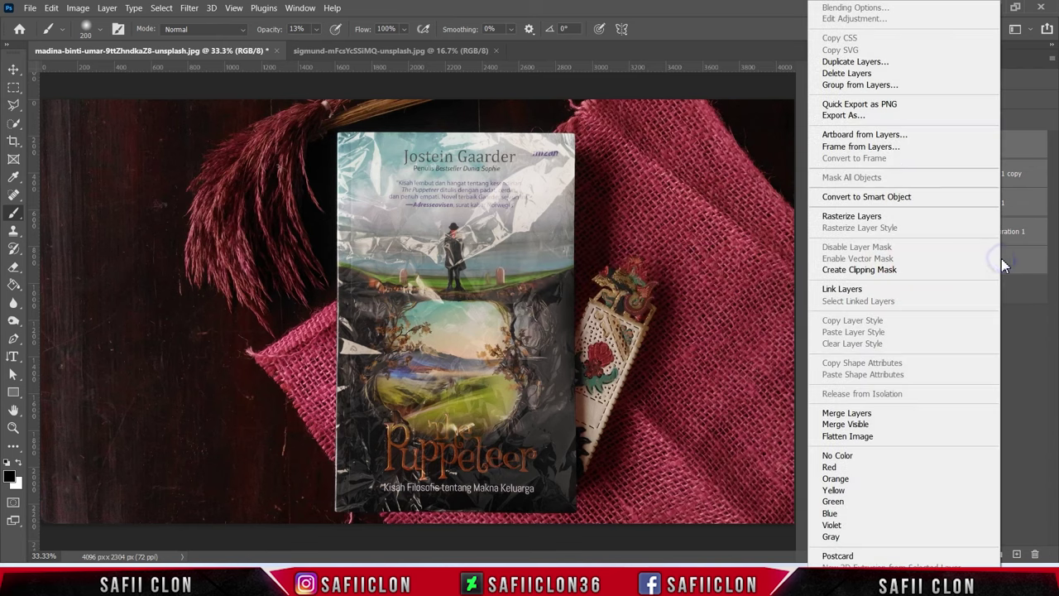
left_click(869, 85)
type("EDIT")
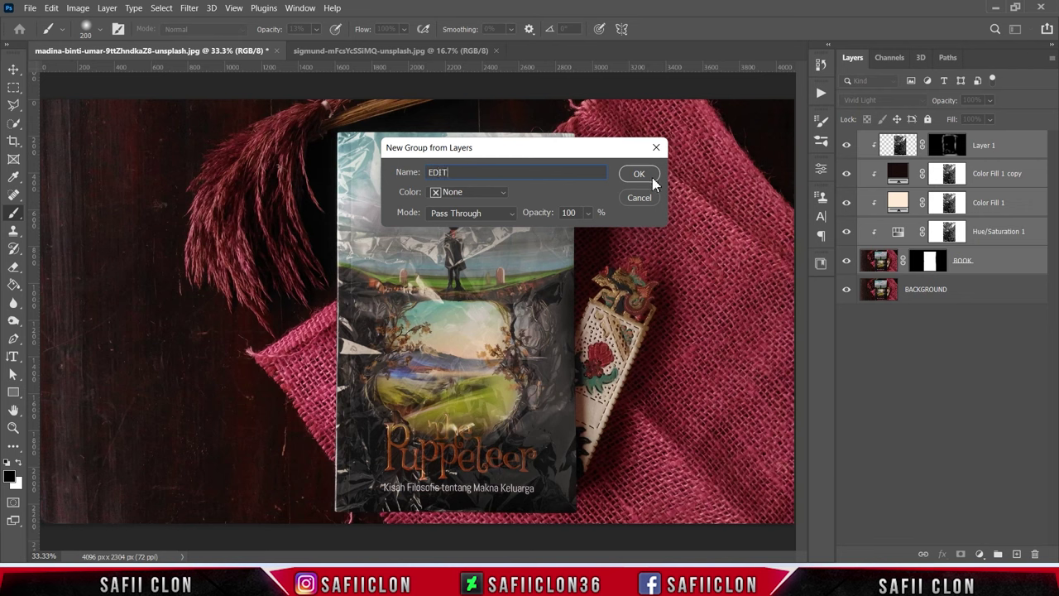
left_click(652, 180)
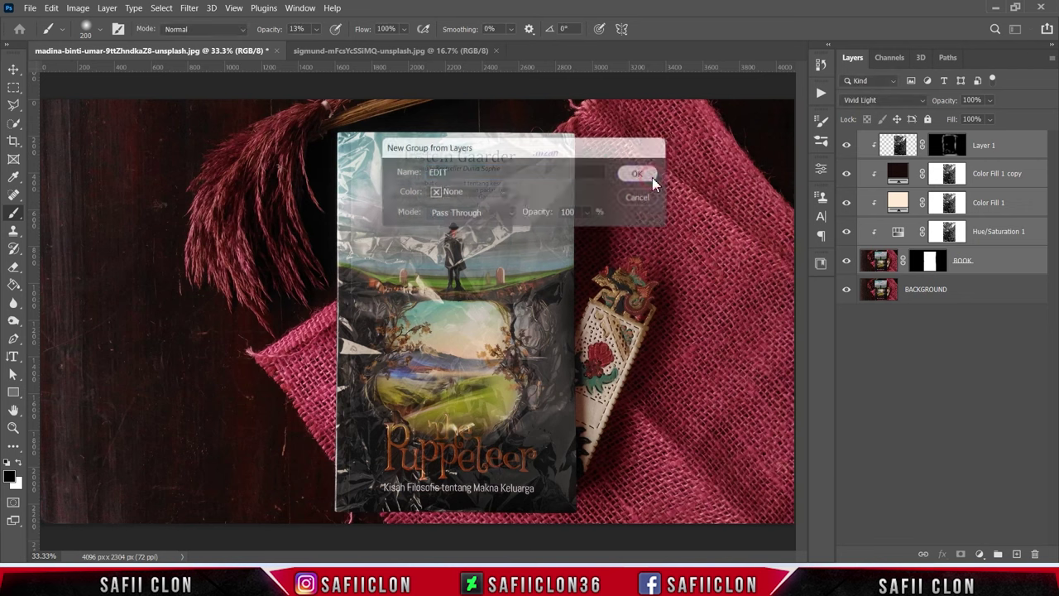
left_click(845, 140)
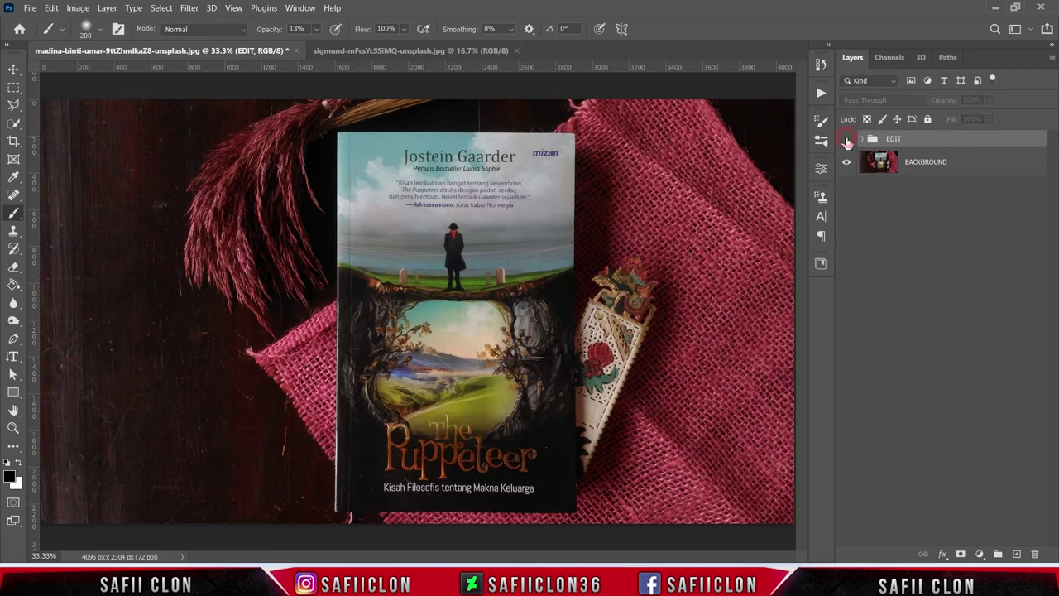
left_click(845, 140)
left_click(845, 139)
left_click(845, 140)
left_click(846, 140)
key("ctrl+plus")
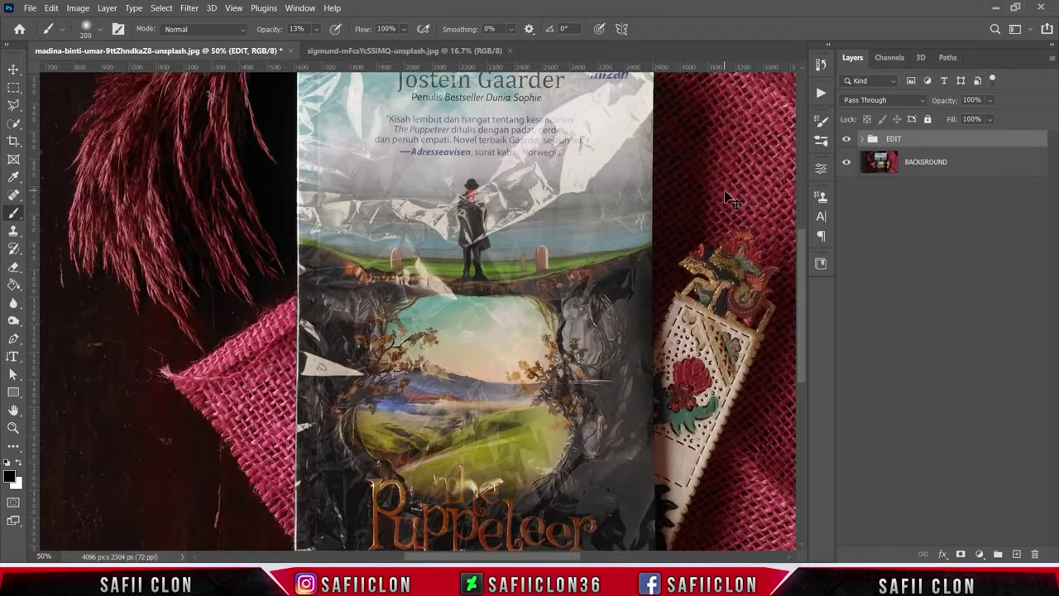
key("ctrl+plus")
key("ctrl+plus")
key("ctrl+minus")
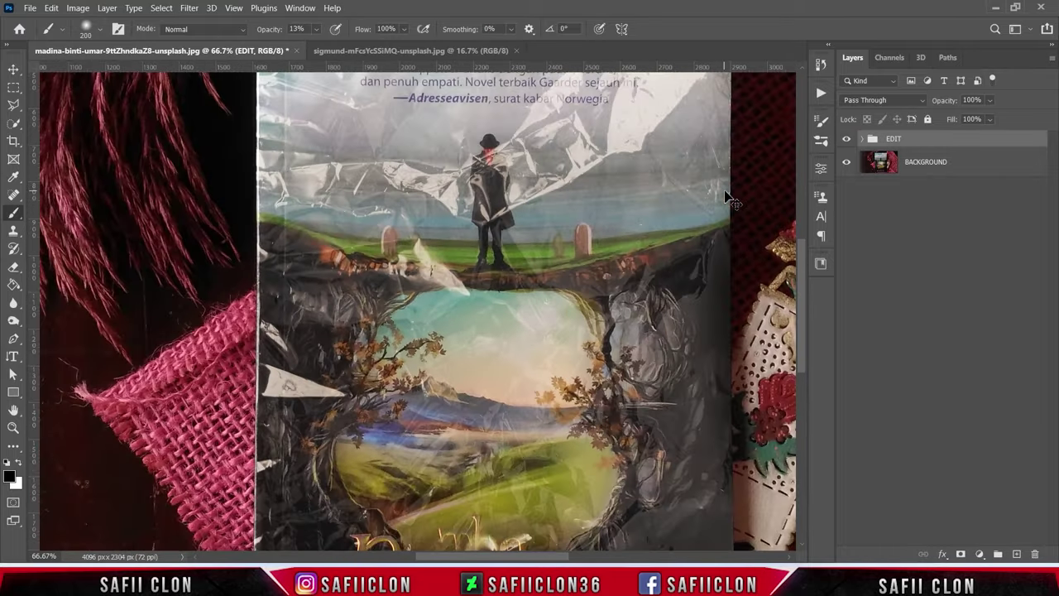
key("ctrl+minus")
key("ctrl+minus")
key("ctrl+minus")
key("ctrl+minus")
key("ctrl+plus")
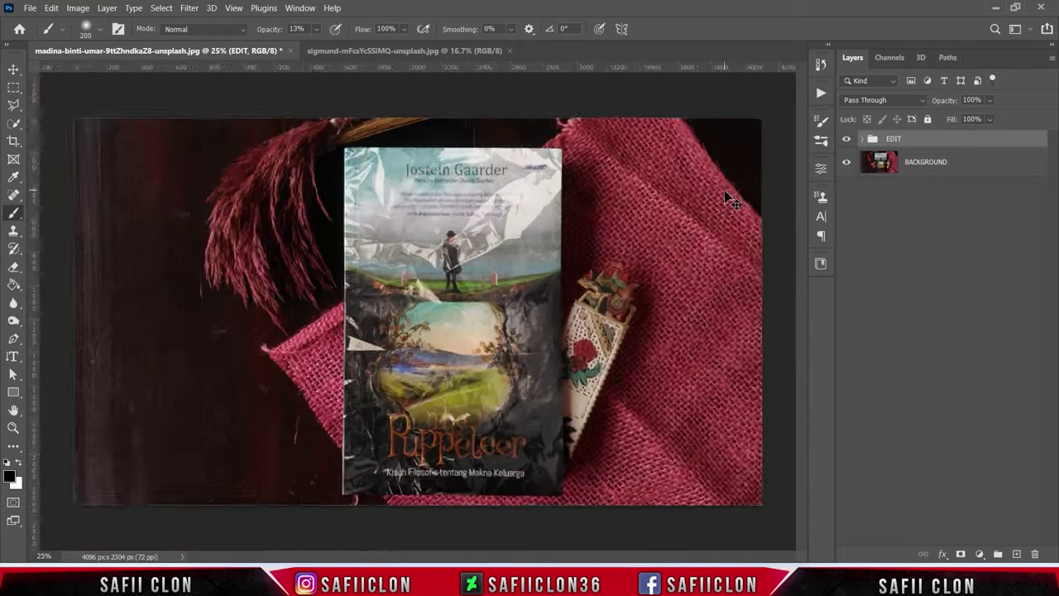
key("ctrl+plus")
key("ctrl+plus")
key("ctrl+minus")
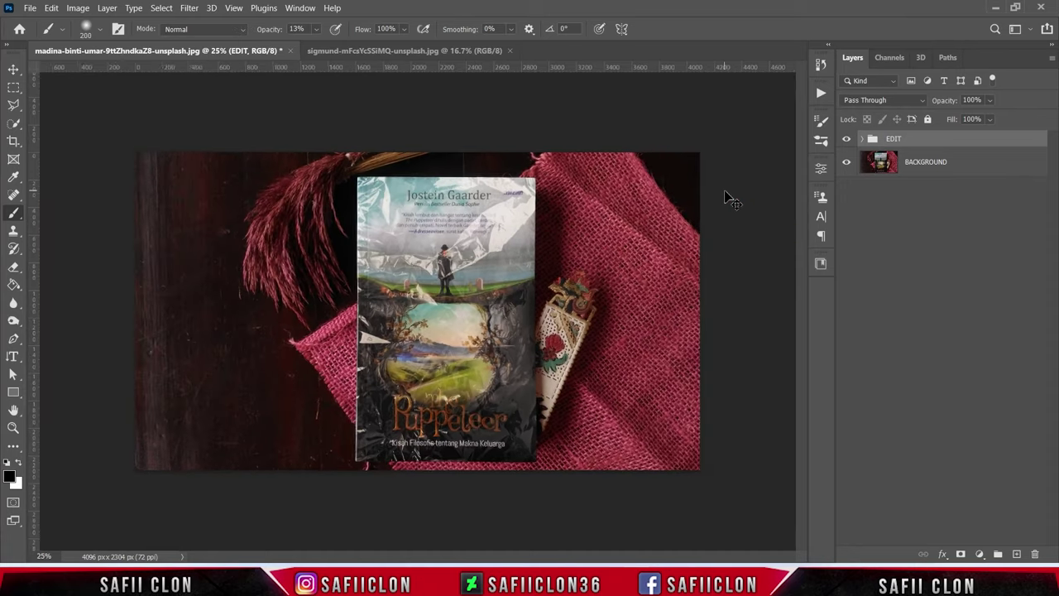